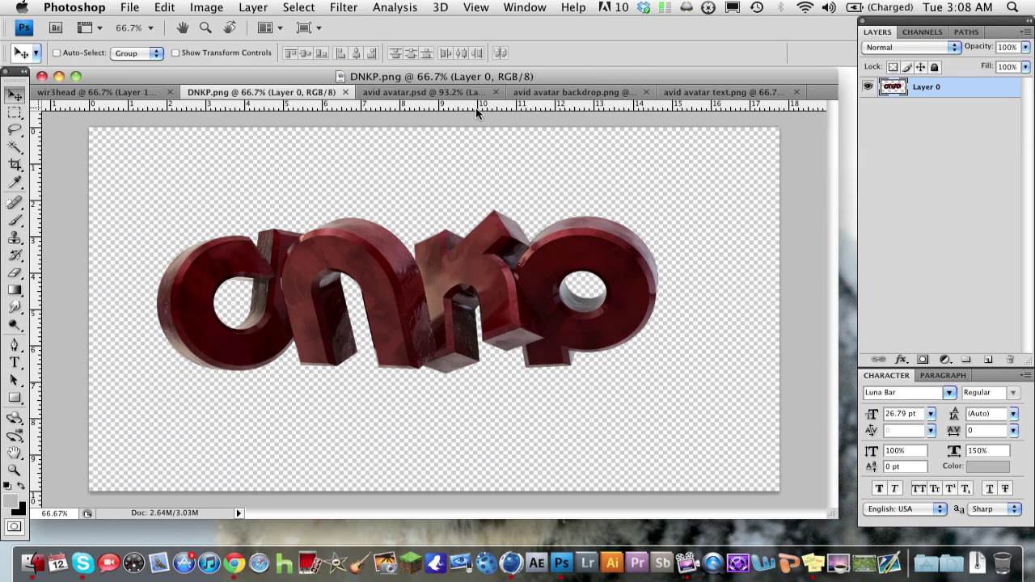
# Leave Photoshop's DNKP.png document for Chrome, which shows the YouTube subscriptions page.
pyautogui.click(128, 7)
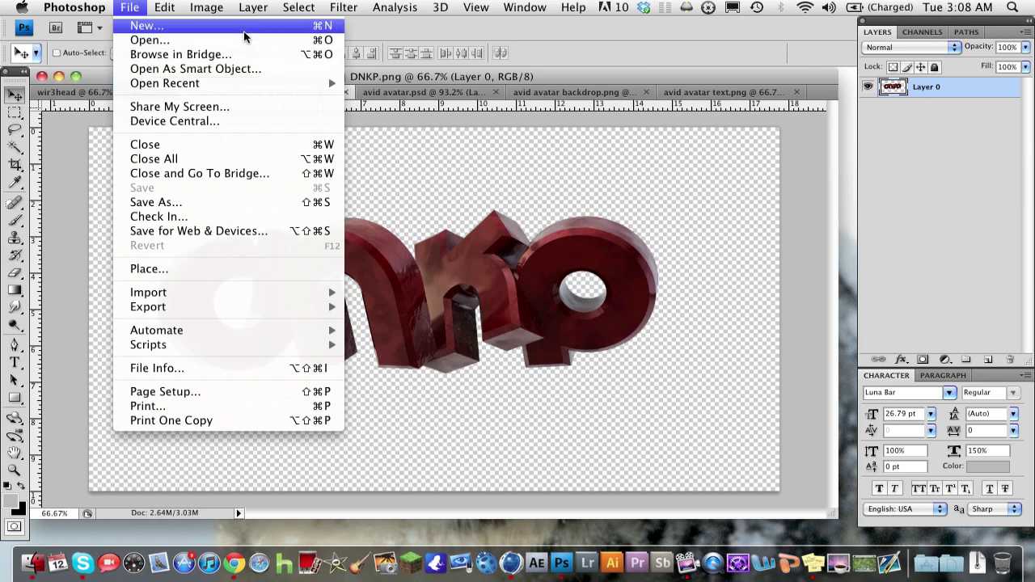
pyautogui.click(393, 102)
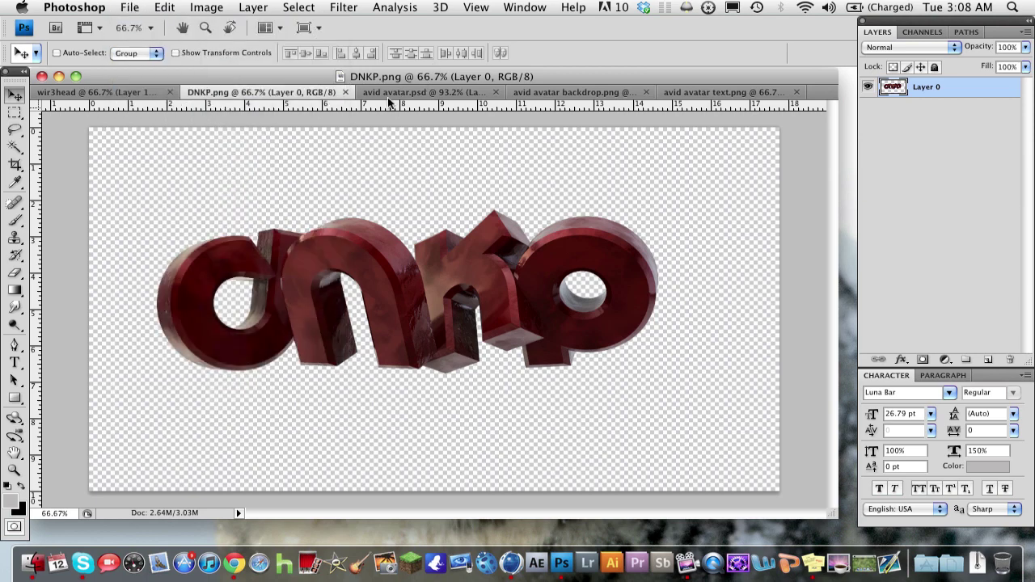
# Bring Chrome to the front and view the team's GameBattles profile tab.
pyautogui.click(234, 562)
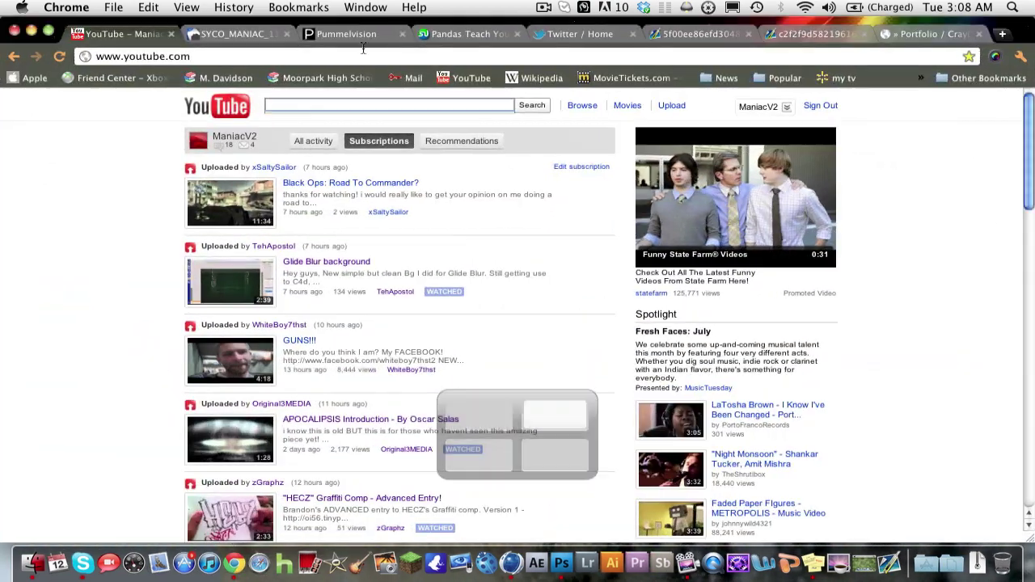
pyautogui.click(220, 34)
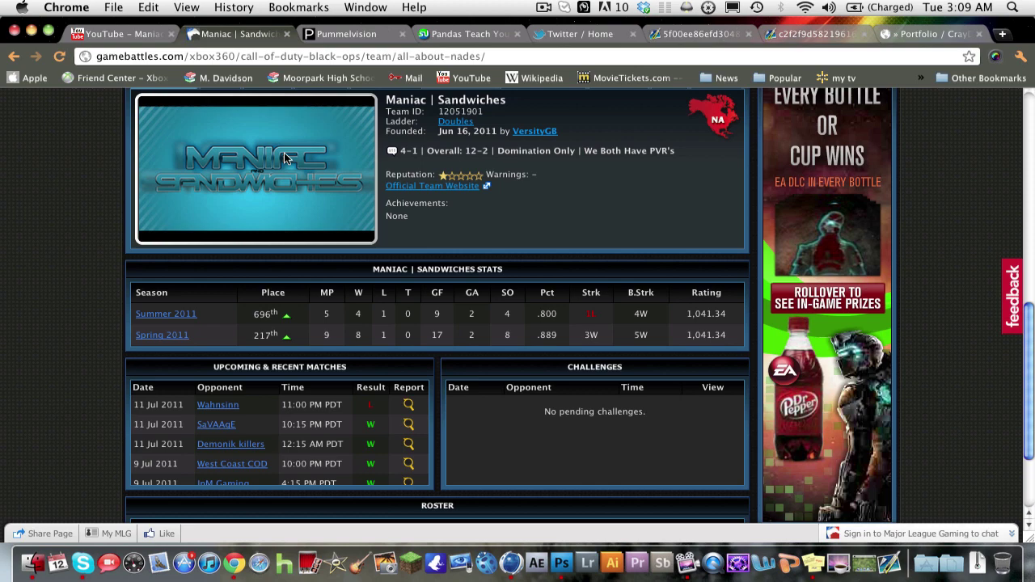
# Back in Photoshop, create a white 1280 × 720 px, 72 ppi document named 'layer style'.
pyautogui.click(558, 575)
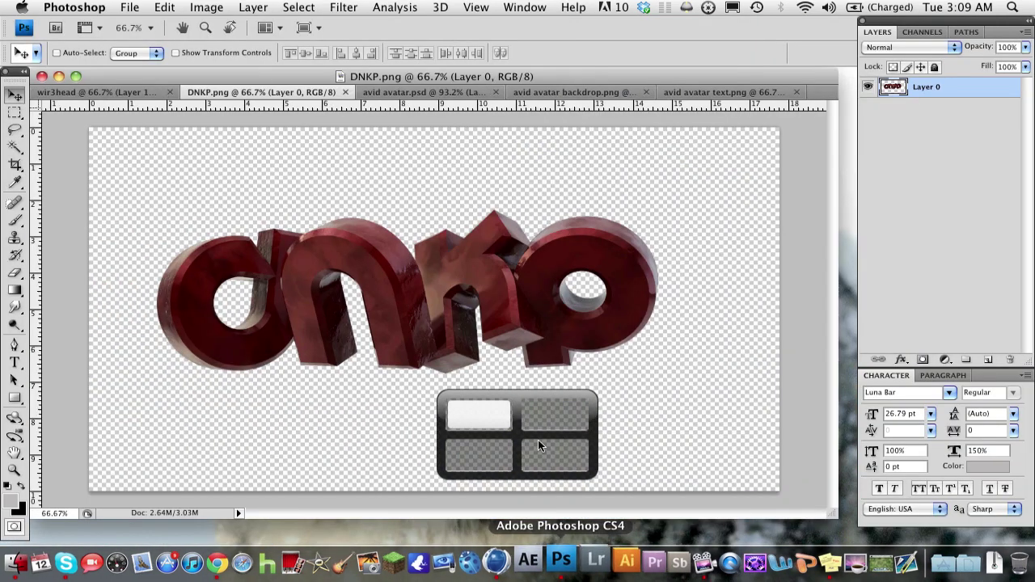
pyautogui.click(129, 8)
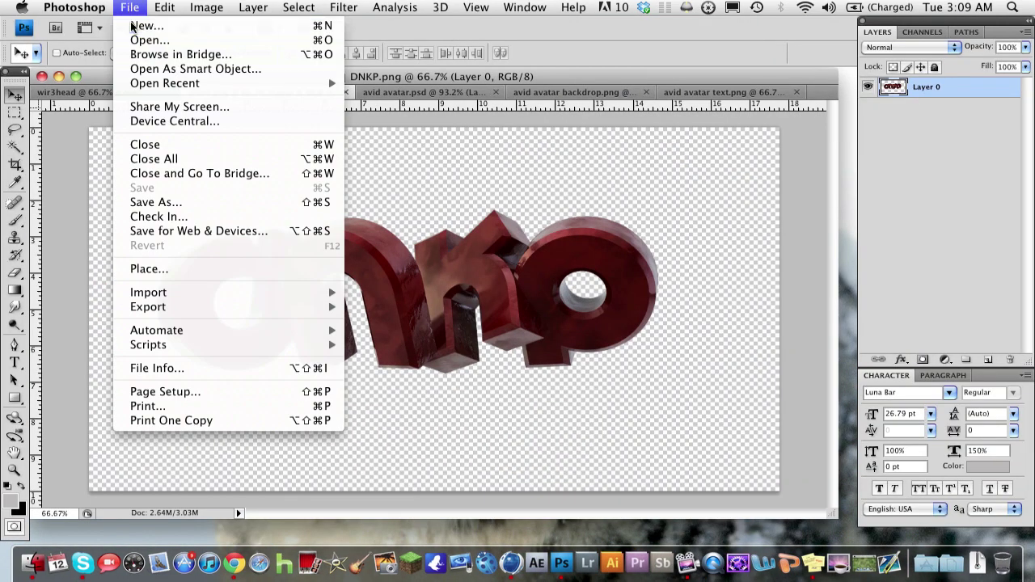
pyautogui.click(136, 23)
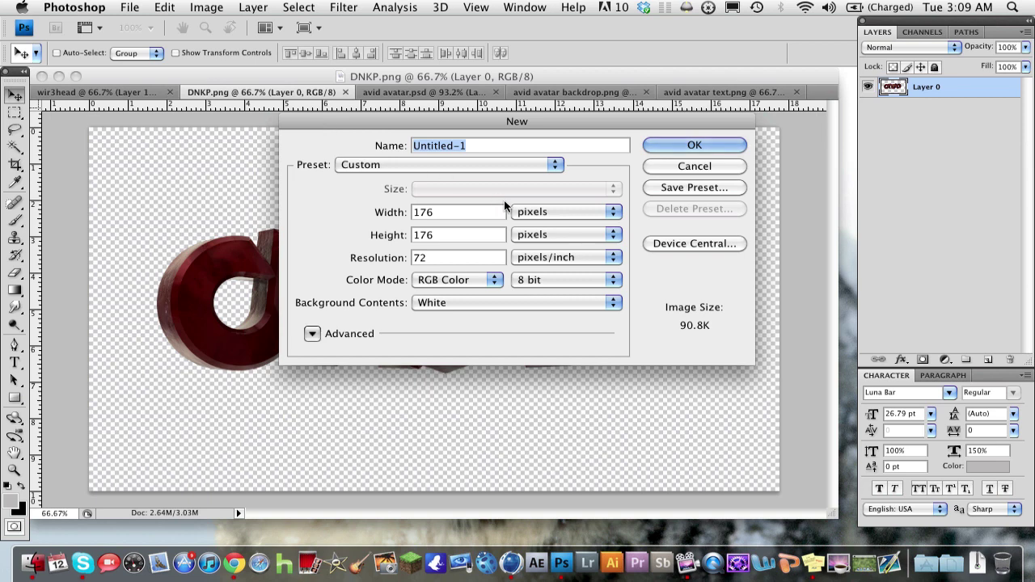
pyautogui.doubleClick(477, 215)
pyautogui.write('1280')
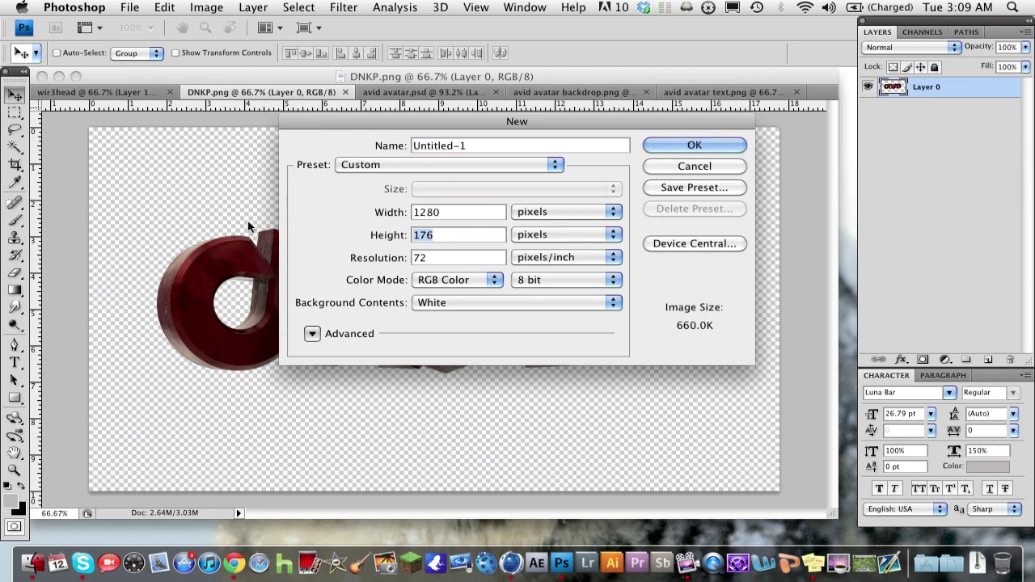
pyautogui.write('720')
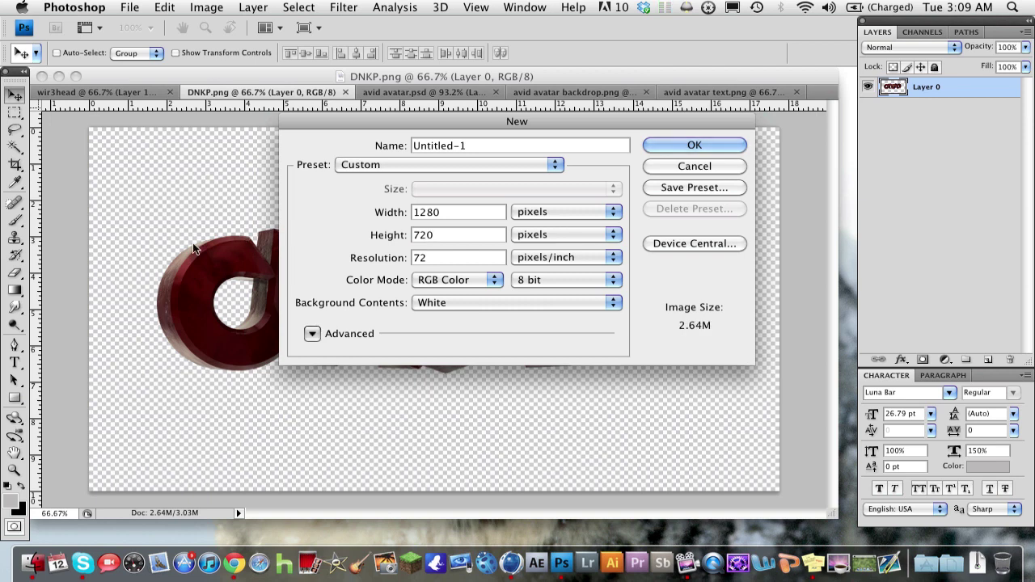
pyautogui.tripleClick(493, 146)
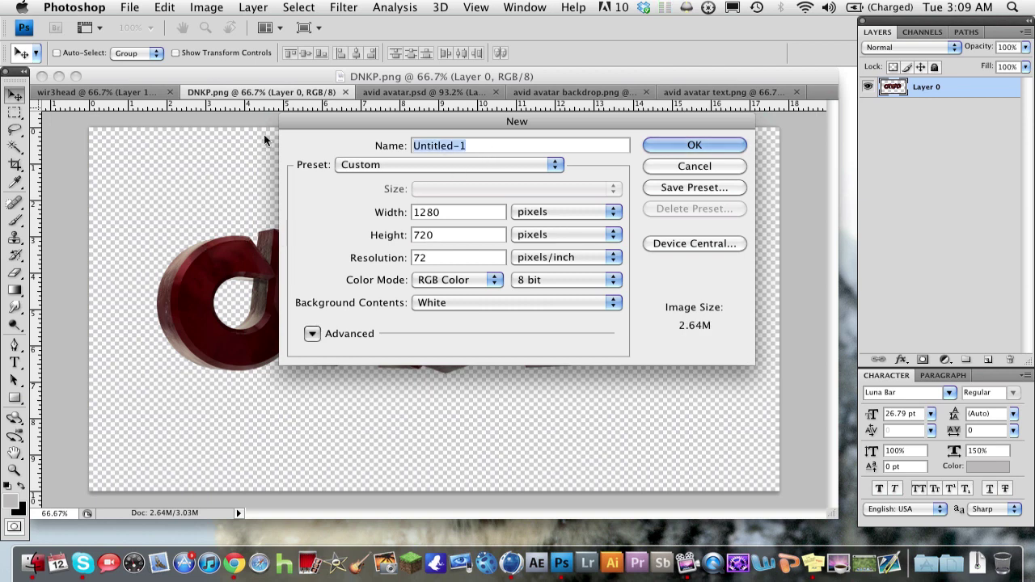
pyautogui.write('layer style')
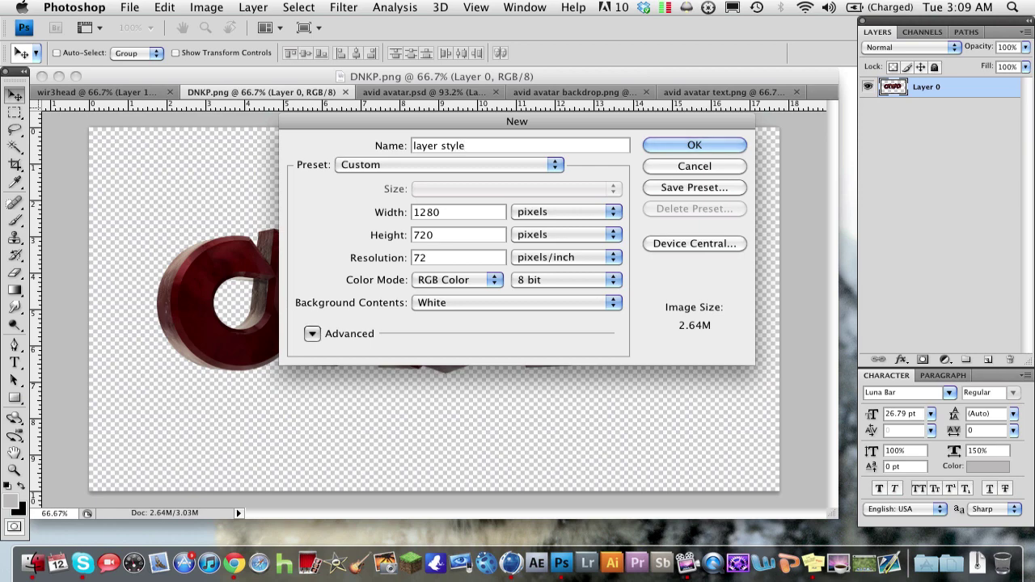
pyautogui.press('Escape')
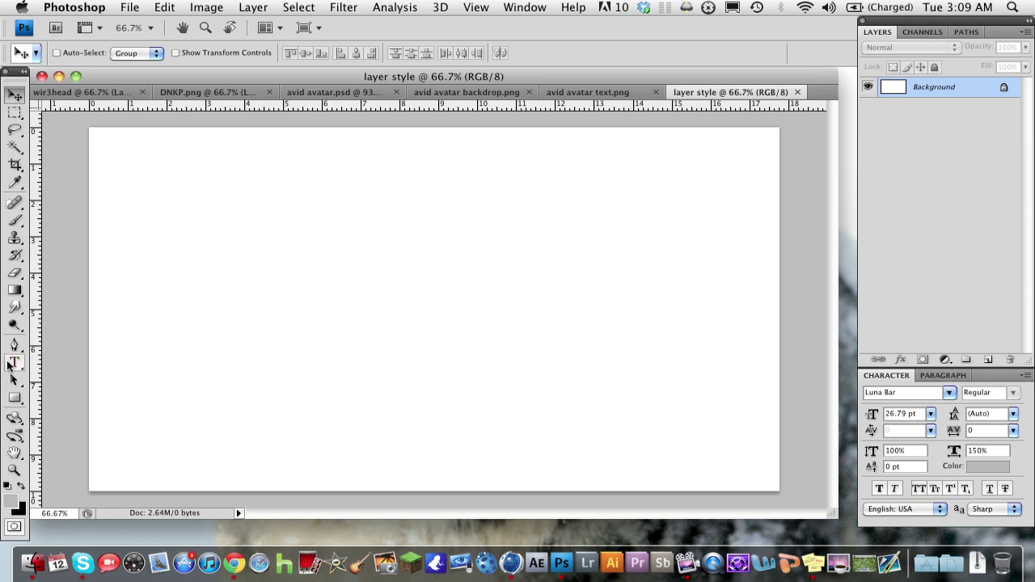
# Type RYAN on the canvas and set it in the Bitsumishi font, then commit the text.
pyautogui.click(10, 364)
pyautogui.click(134, 53)
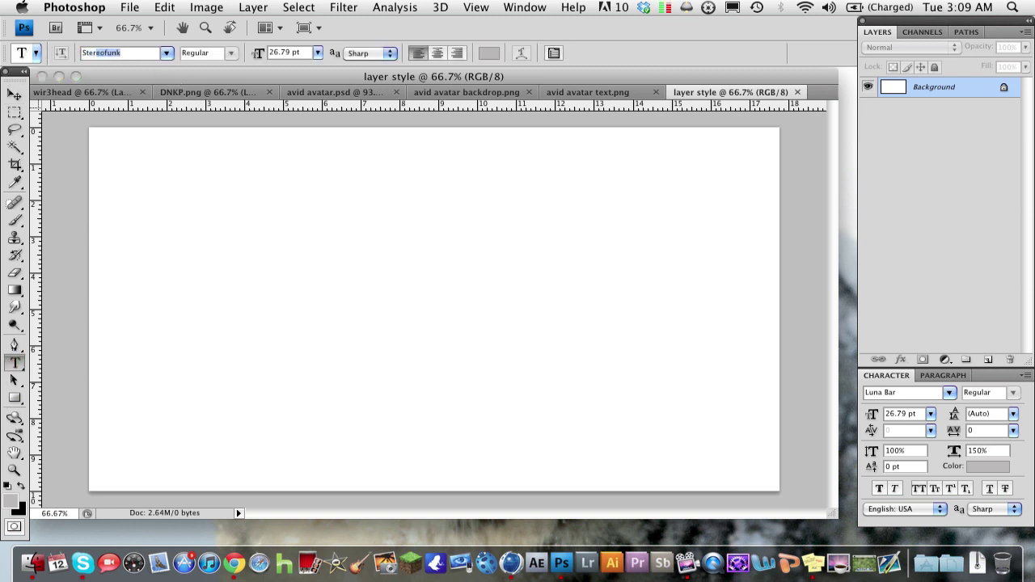
pyautogui.click(295, 247)
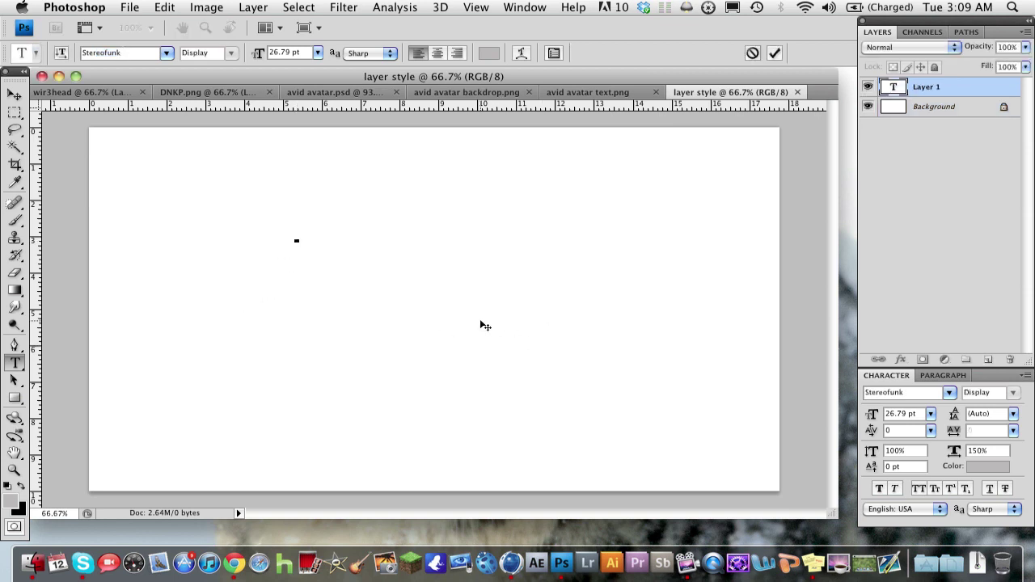
pyautogui.write('cran')
pyautogui.click(111, 53)
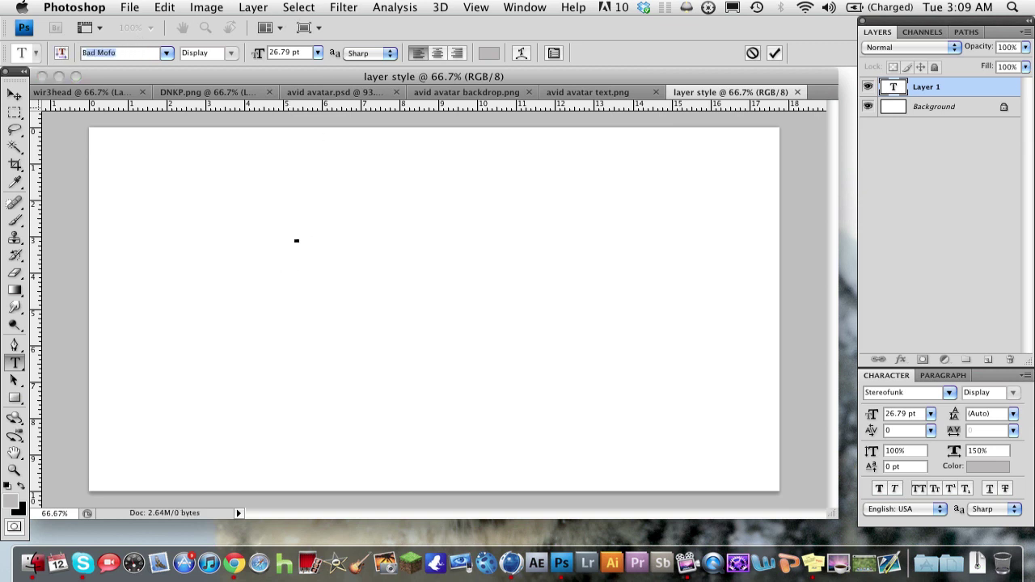
pyautogui.write('Bitsumishi')
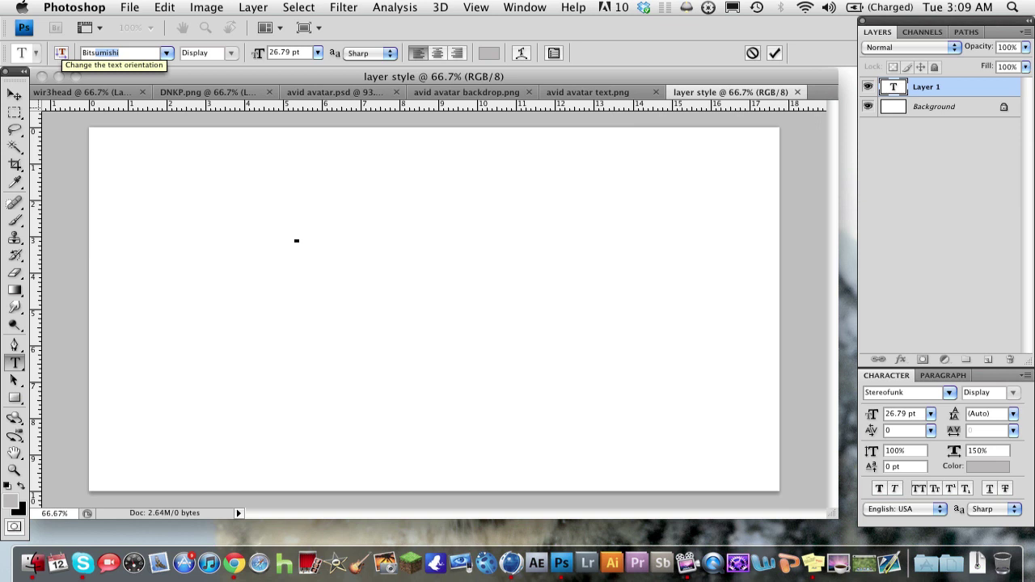
pyautogui.press('Return')
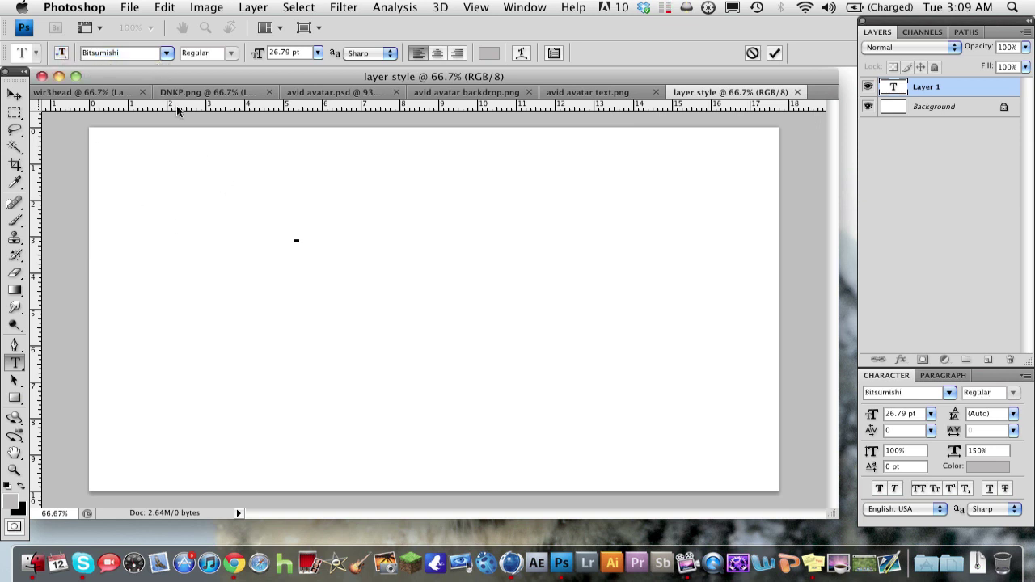
pyautogui.click(13, 95)
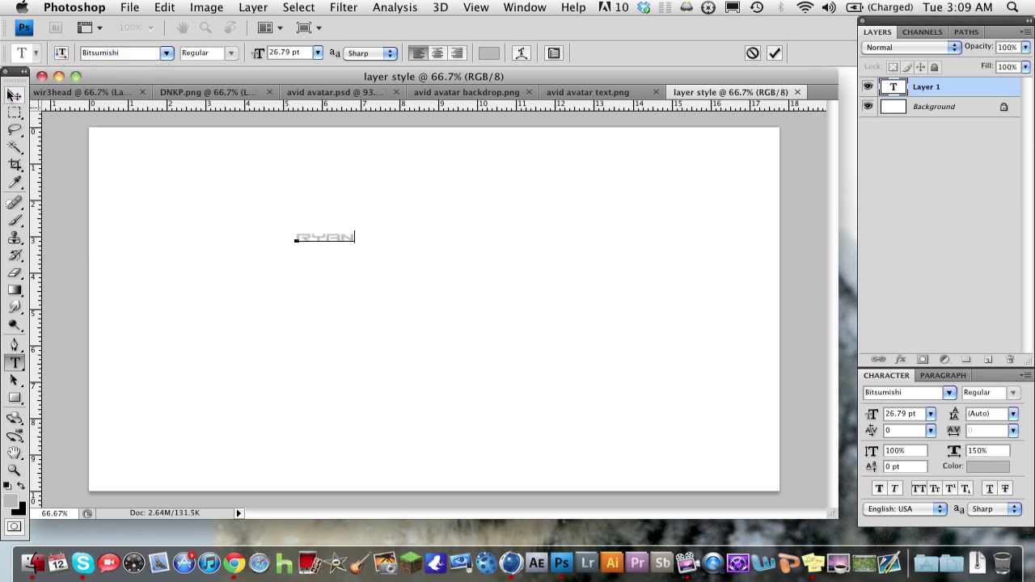
# Free-transform RYAN up to 881.5% across the canvas and nudge it into position.
pyautogui.hotkey('ctrl', 't')
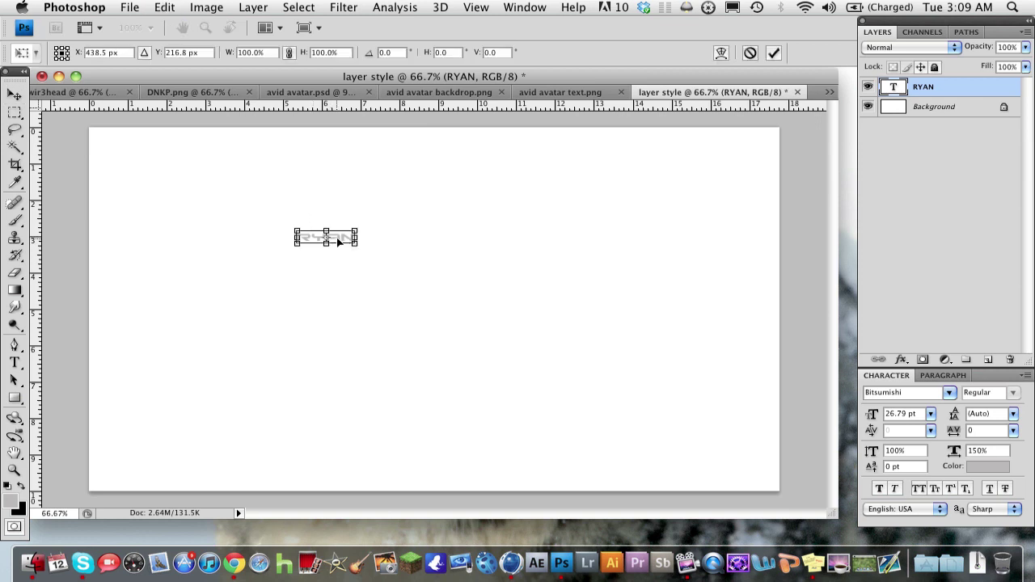
pyautogui.moveTo(333, 243); pyautogui.dragTo(612, 250)
pyautogui.moveTo(529, 272); pyautogui.dragTo(610, 282)
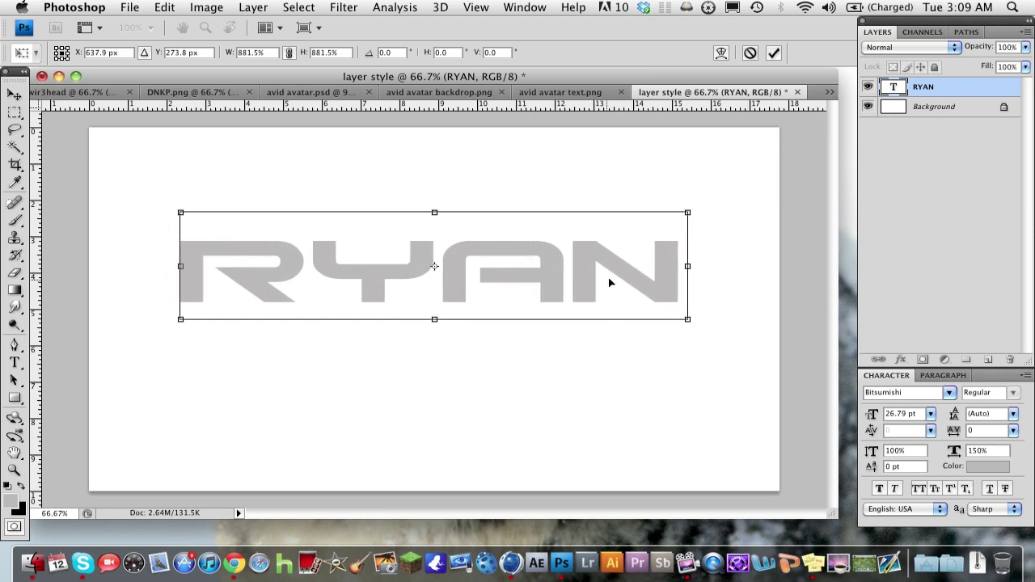
pyautogui.press('Return')
pyautogui.press('Left')
pyautogui.press('Left')
pyautogui.press('Left')
pyautogui.press('Left')
pyautogui.press('Left')
pyautogui.press('Left')
pyautogui.press('Left')
pyautogui.press('Left')
pyautogui.press('Left')
pyautogui.press('Left')
pyautogui.press('Left')
pyautogui.press('Left')
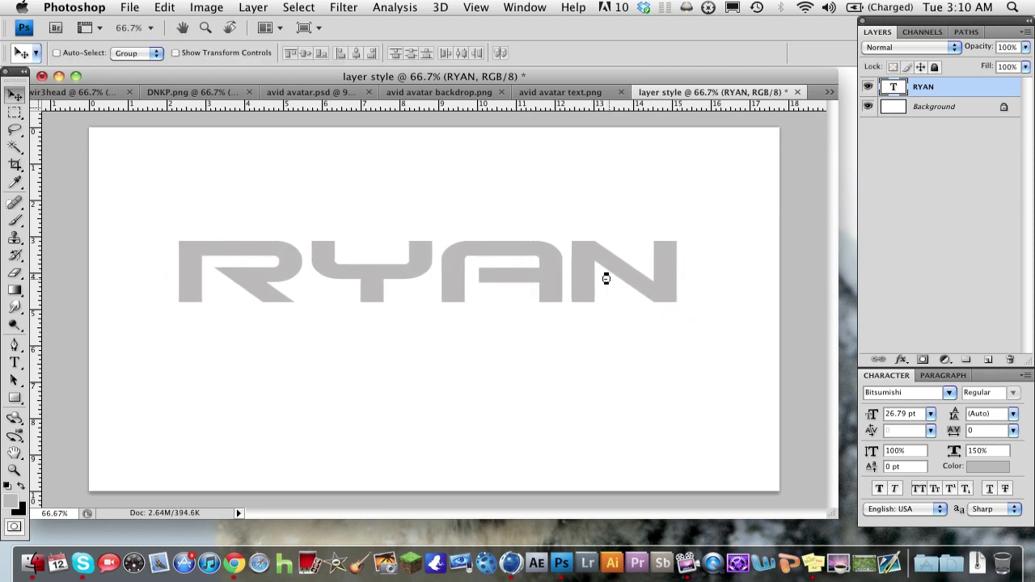
pyautogui.press('Down')
pyautogui.press('Down')
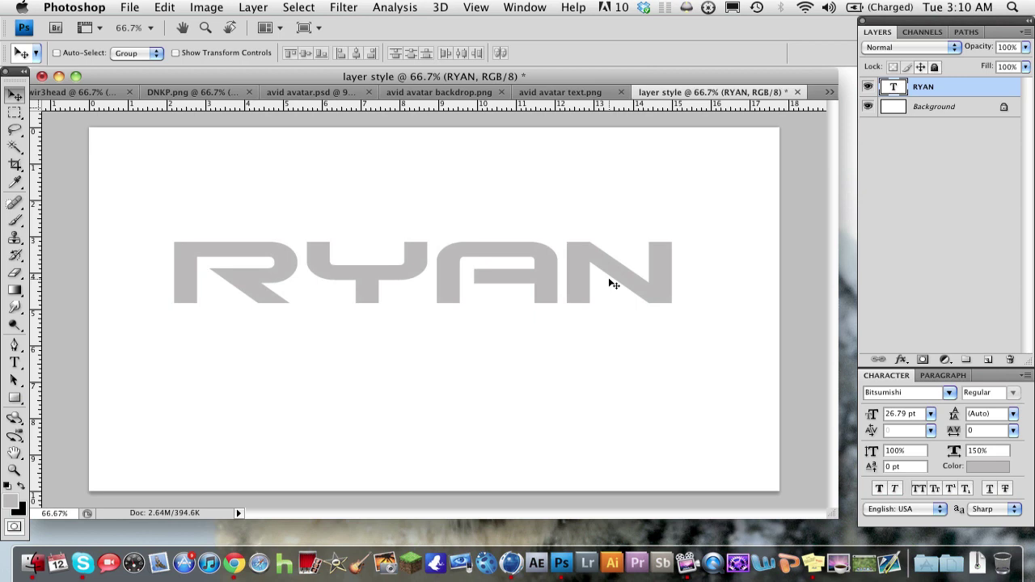
# Rasterize the RYAN type layer and add a black-to-white 90° Gradient Overlay effect.
pyautogui.rightClick(936, 91)
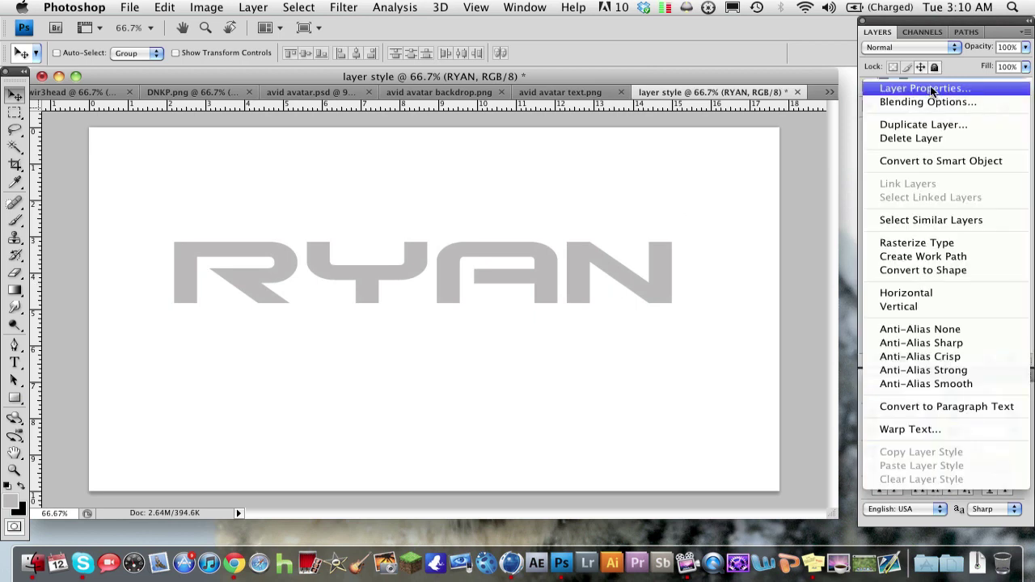
pyautogui.click(920, 241)
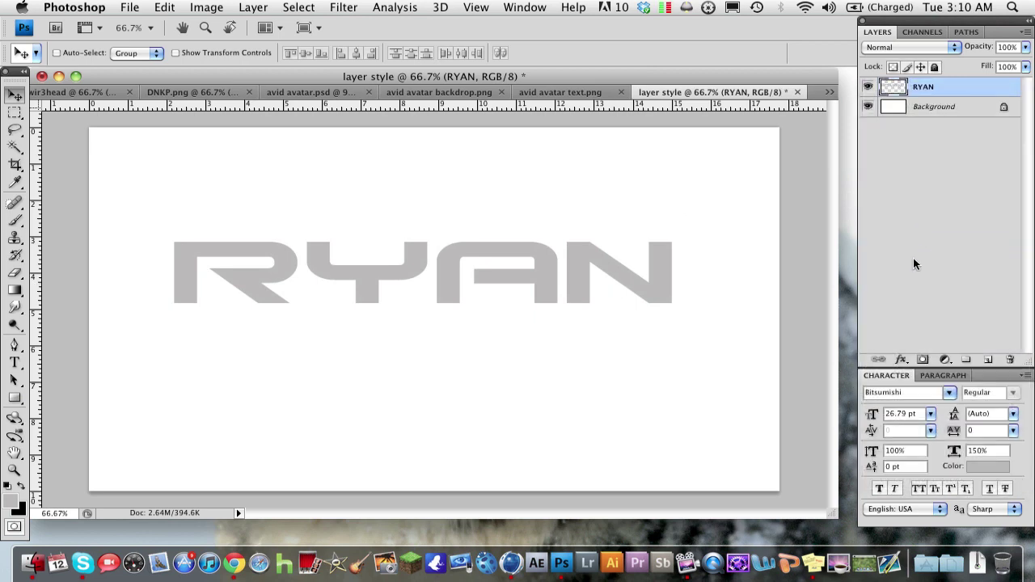
pyautogui.click(898, 358)
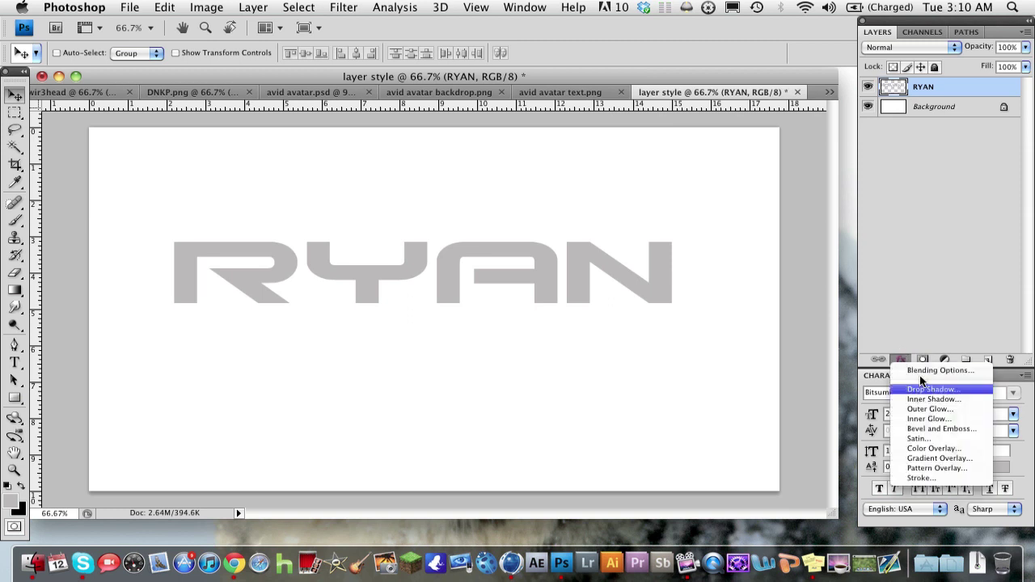
pyautogui.click(894, 354)
pyautogui.click(894, 366)
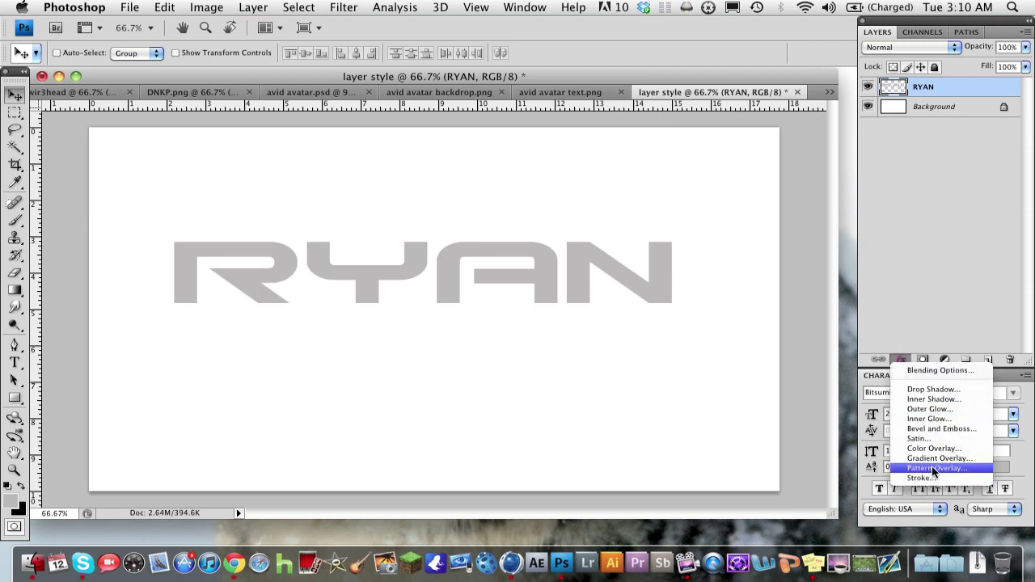
pyautogui.click(933, 459)
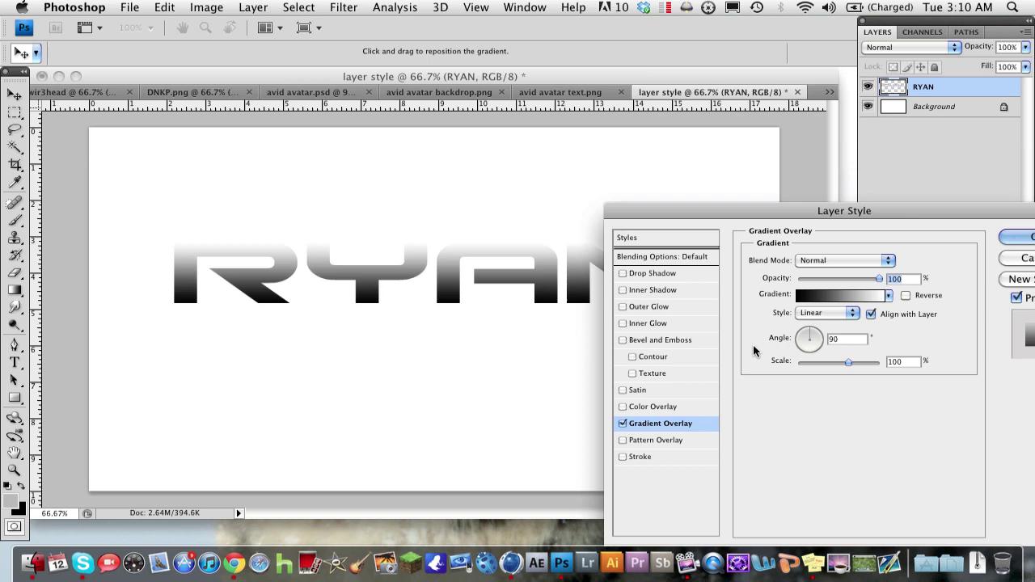
# In the Gradient Editor, change the overlay's left stop from black to dark teal.
pyautogui.click(823, 301)
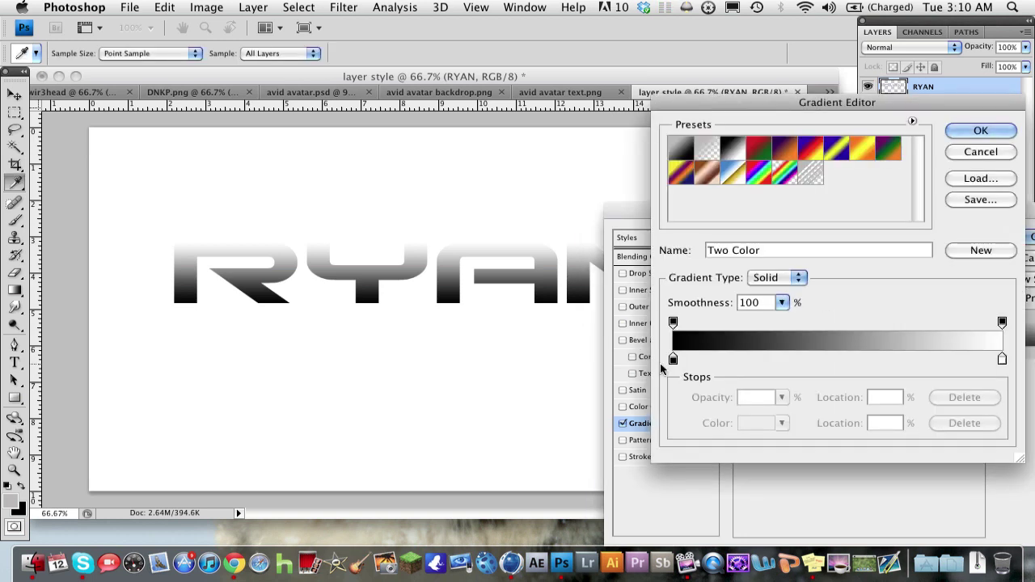
pyautogui.doubleClick(673, 364)
pyautogui.moveTo(856, 366); pyautogui.dragTo(837, 356)
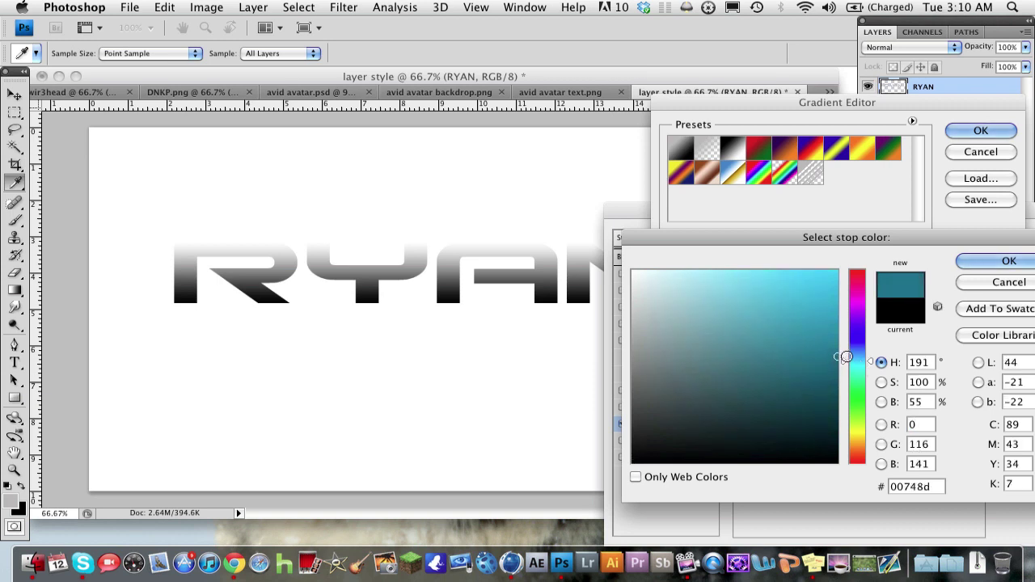
pyautogui.click(997, 261)
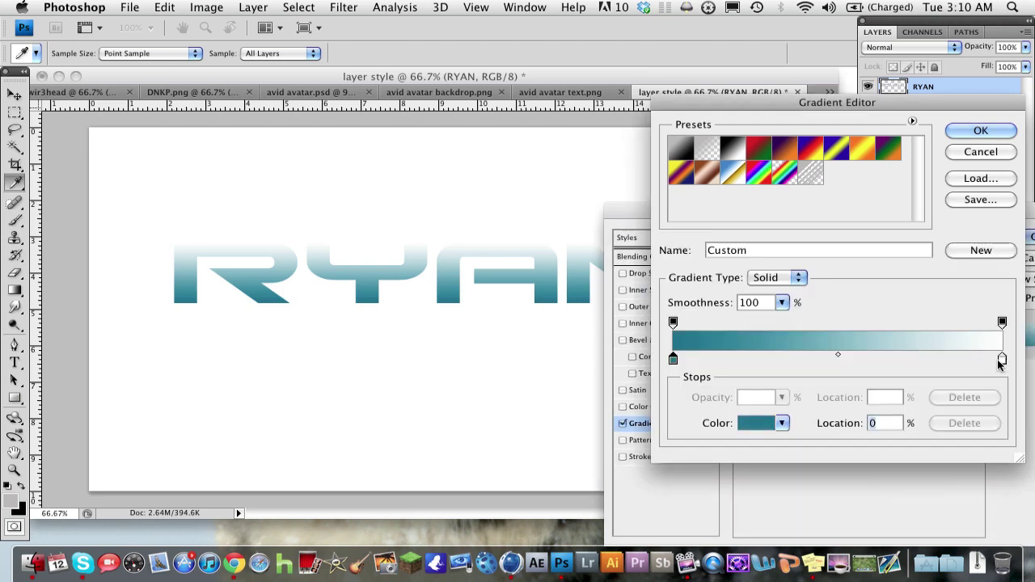
# Change the right stop from white to bright cyan #00b5dc.
pyautogui.doubleClick(1000, 359)
pyautogui.click(851, 367)
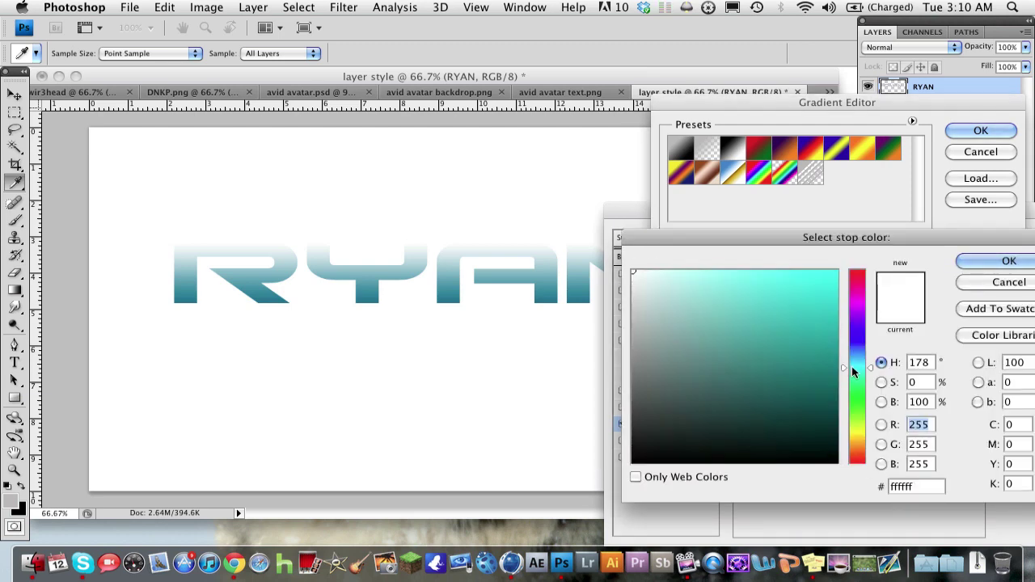
pyautogui.click(542, 294)
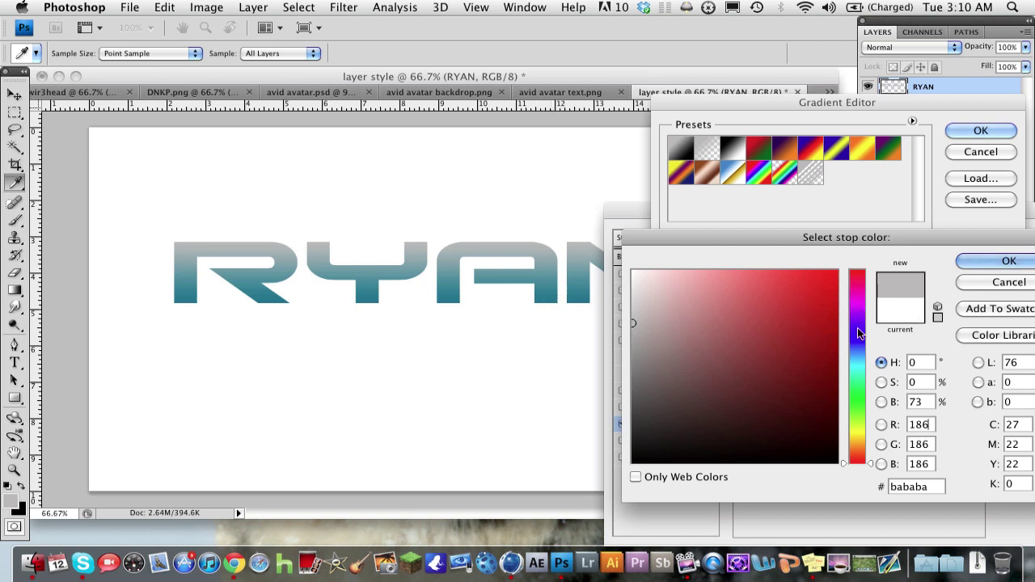
pyautogui.moveTo(861, 334); pyautogui.dragTo(862, 363)
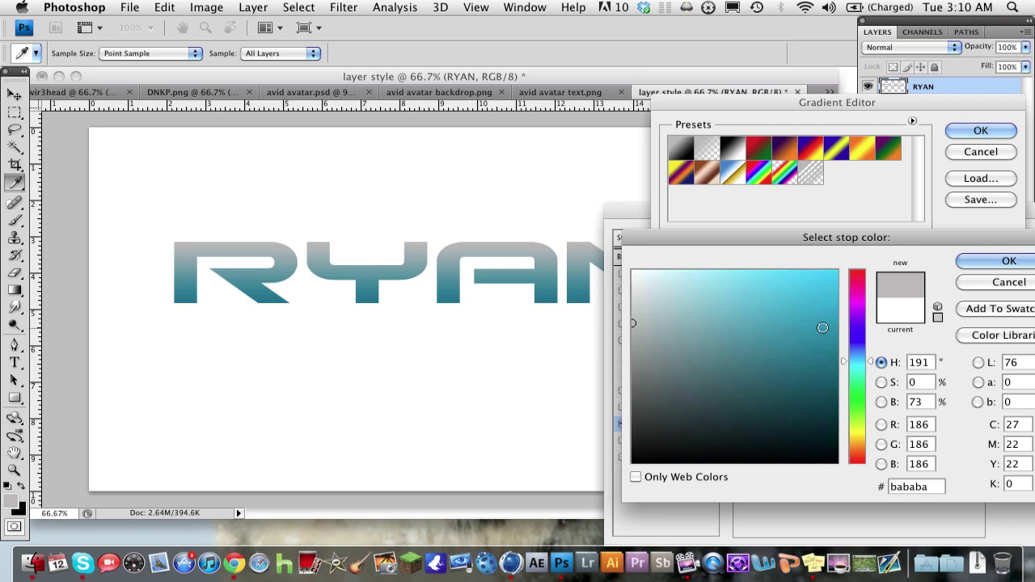
pyautogui.moveTo(820, 326)
pyautogui.mouseDown()
pyautogui.moveTo(837, 270)
pyautogui.moveTo(837, 296)
pyautogui.mouseUp()
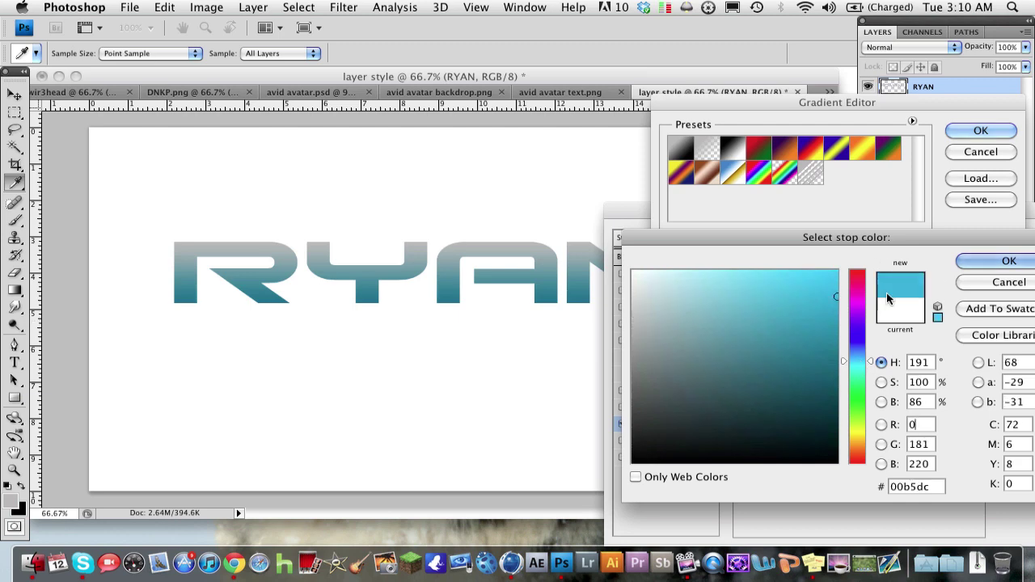
pyautogui.click(966, 262)
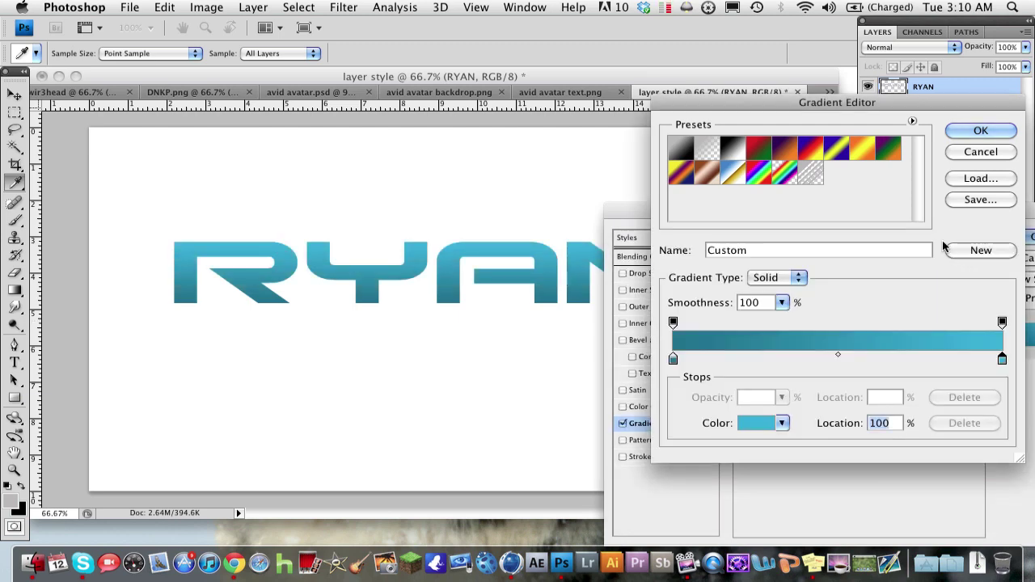
# Accept the teal-to-cyan gradient and add a 3 px outside Stroke with Gradient fill type.
pyautogui.click(978, 130)
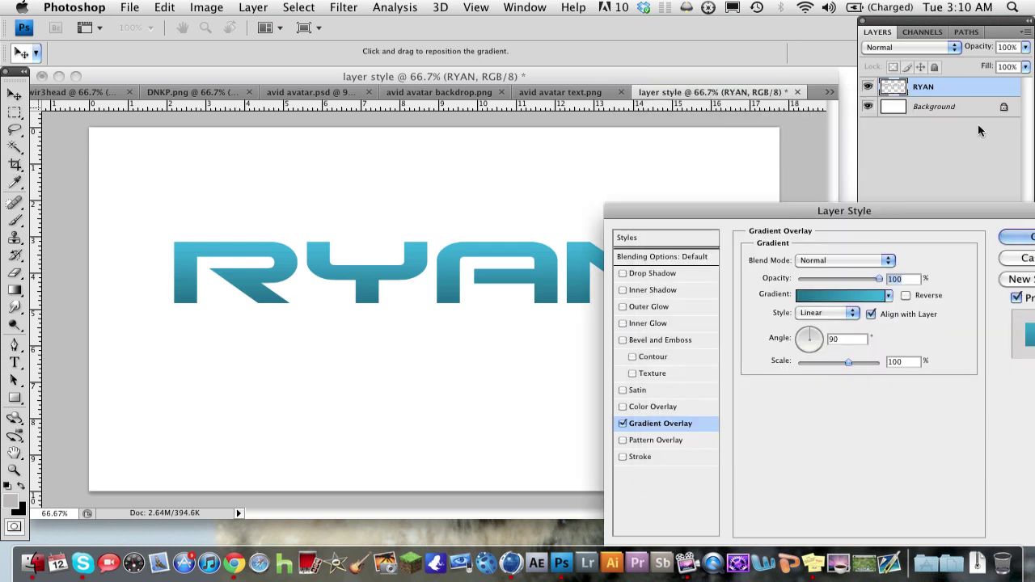
pyautogui.click(620, 456)
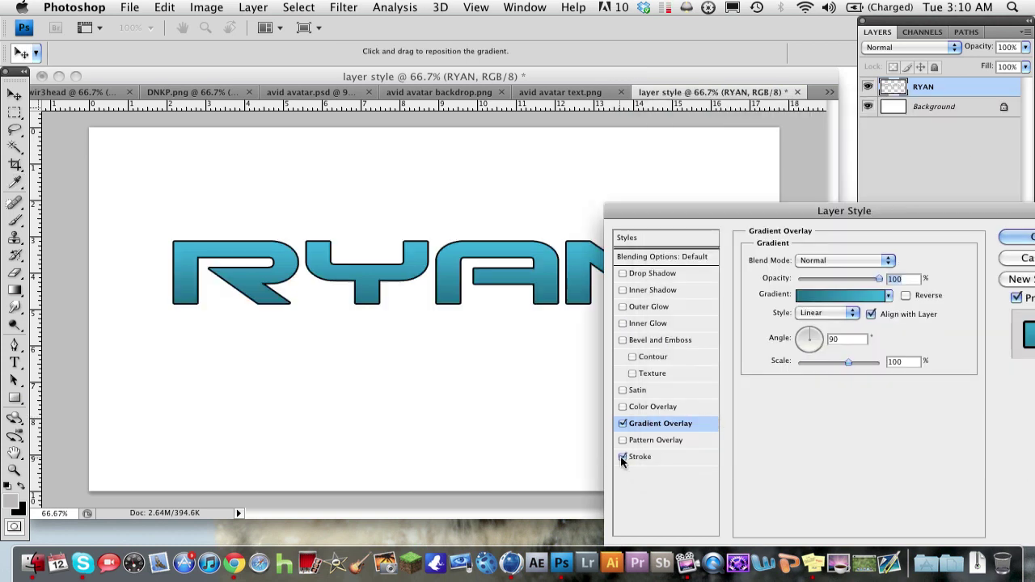
pyautogui.click(640, 458)
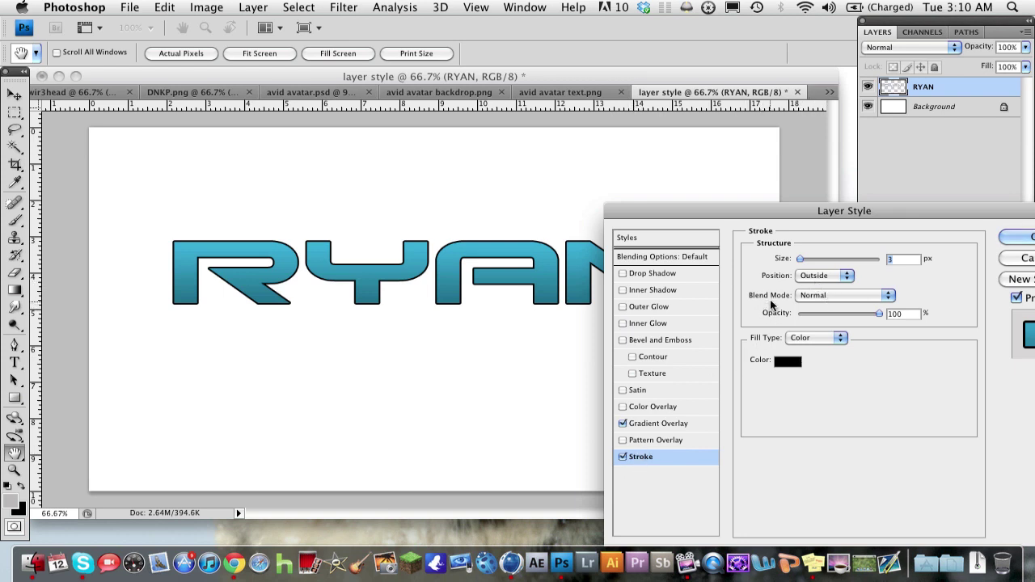
pyautogui.click(803, 339)
pyautogui.click(832, 340)
pyautogui.click(834, 339)
pyautogui.click(833, 348)
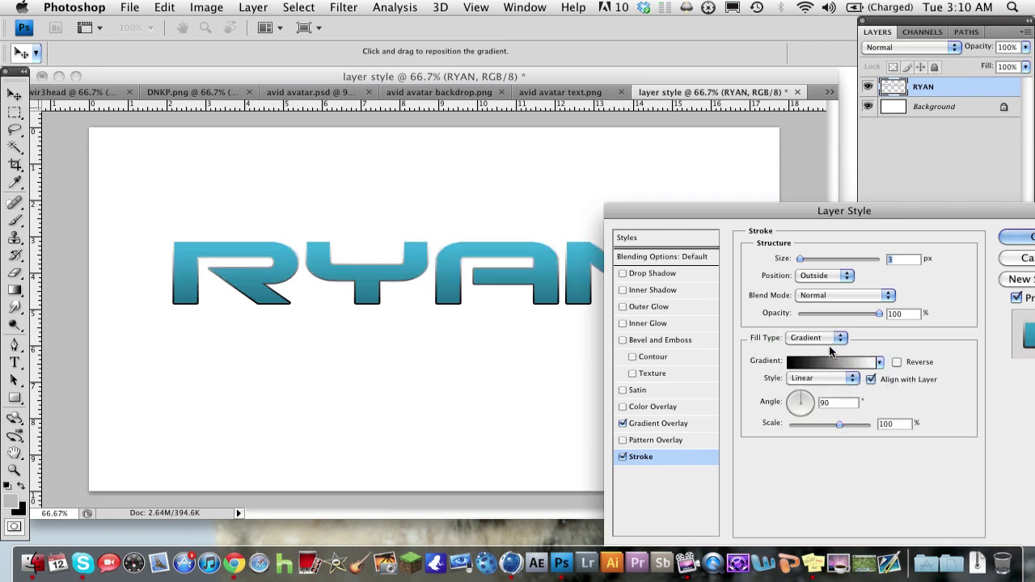
# Edit the stroke gradient, setting the left stop to dark grey and the right to grey.
pyautogui.click(828, 364)
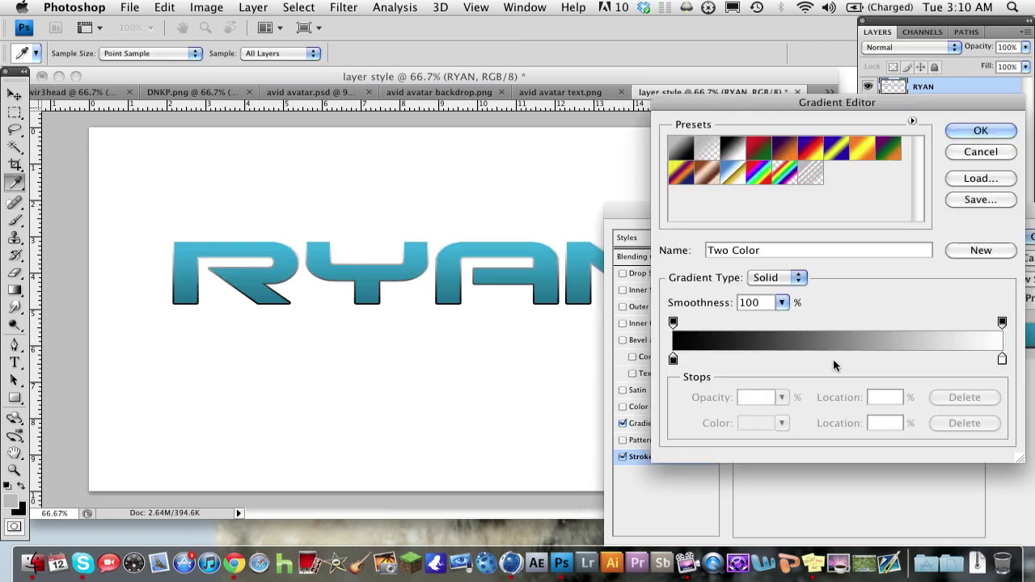
pyautogui.doubleClick(674, 361)
pyautogui.moveTo(658, 428); pyautogui.dragTo(604, 390)
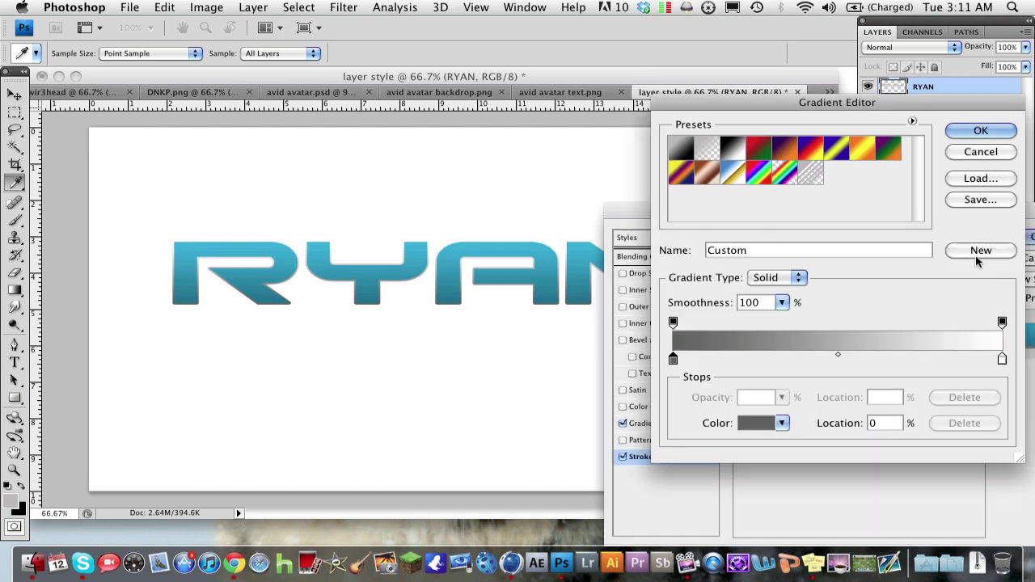
pyautogui.click(980, 260)
pyautogui.doubleClick(1001, 359)
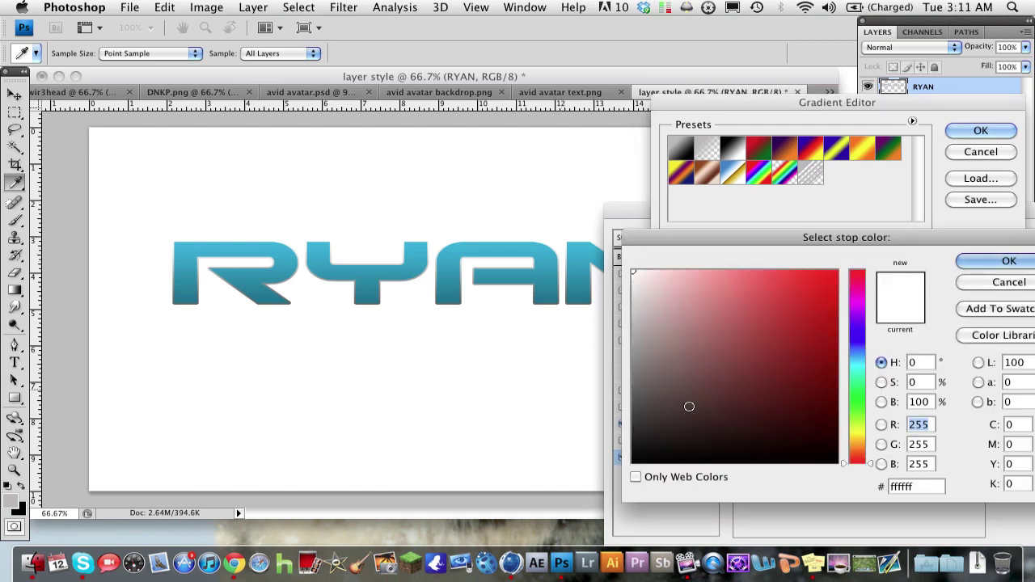
pyautogui.moveTo(693, 240); pyautogui.dragTo(740, 245)
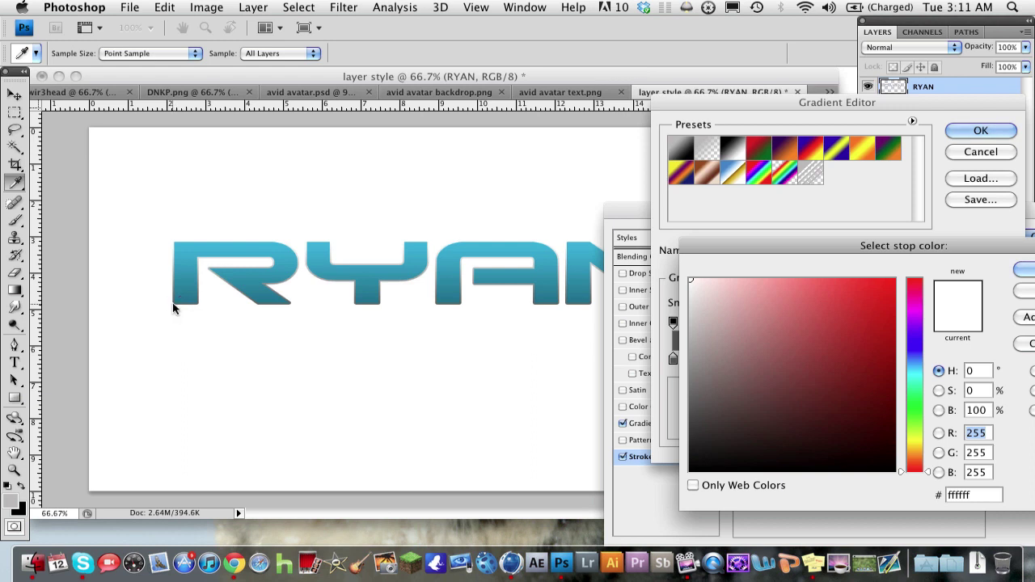
pyautogui.moveTo(723, 406); pyautogui.dragTo(664, 390)
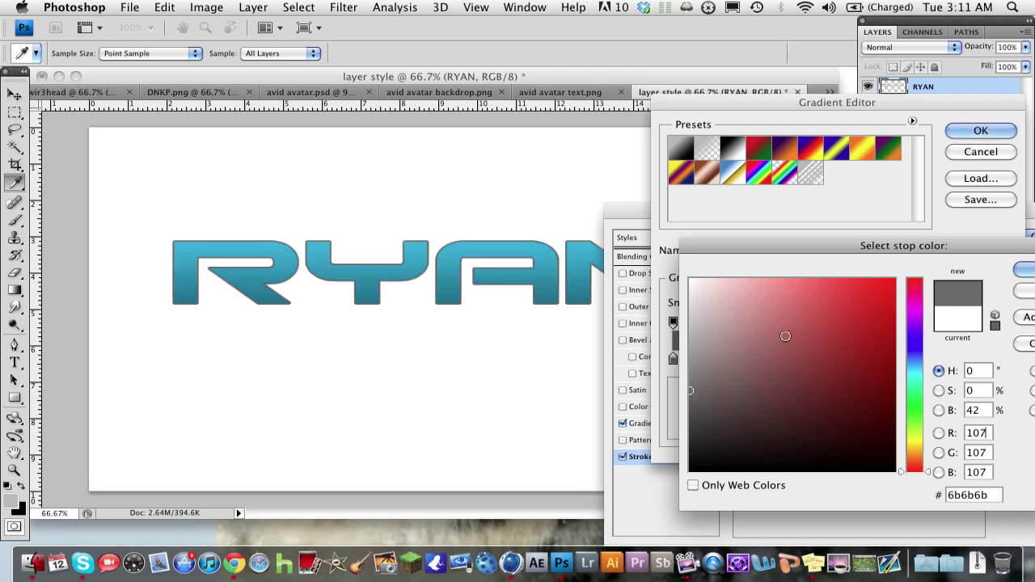
pyautogui.moveTo(700, 369)
pyautogui.mouseDown()
pyautogui.moveTo(675, 361)
pyautogui.moveTo(680, 345)
pyautogui.mouseUp()
pyautogui.click(1023, 269)
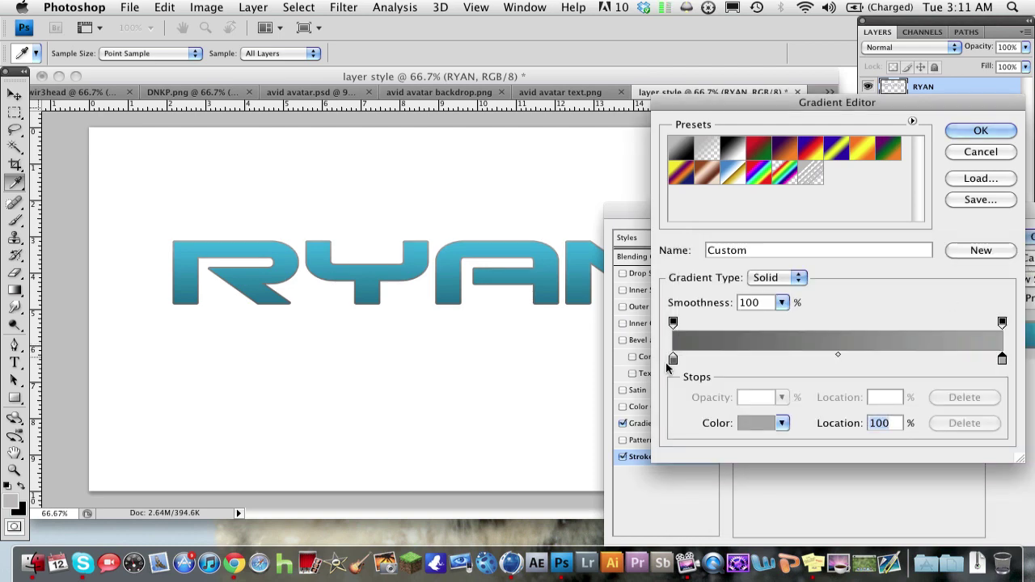
# Refine both stroke gradient stops to the same light grey, #ababab.
pyautogui.doubleClick(671, 361)
pyautogui.moveTo(700, 338)
pyautogui.mouseDown()
pyautogui.moveTo(671, 338)
pyautogui.moveTo(689, 342)
pyautogui.mouseUp()
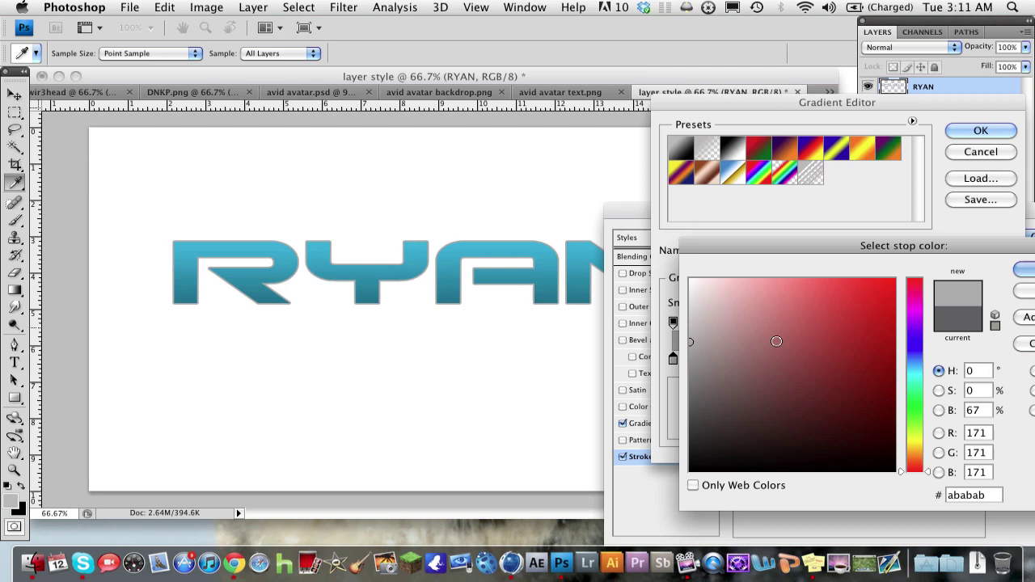
pyautogui.click(1022, 270)
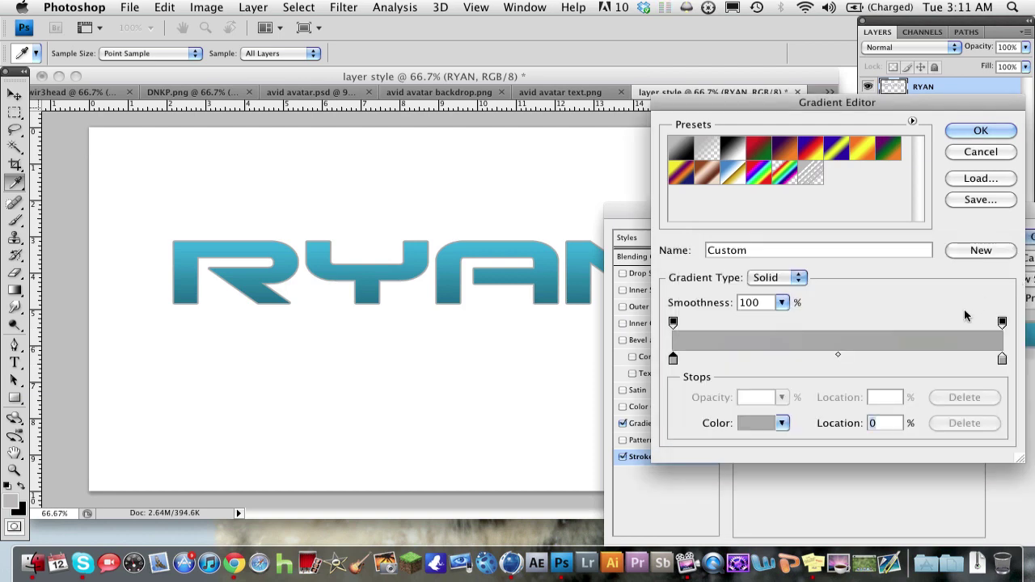
pyautogui.doubleClick(1000, 361)
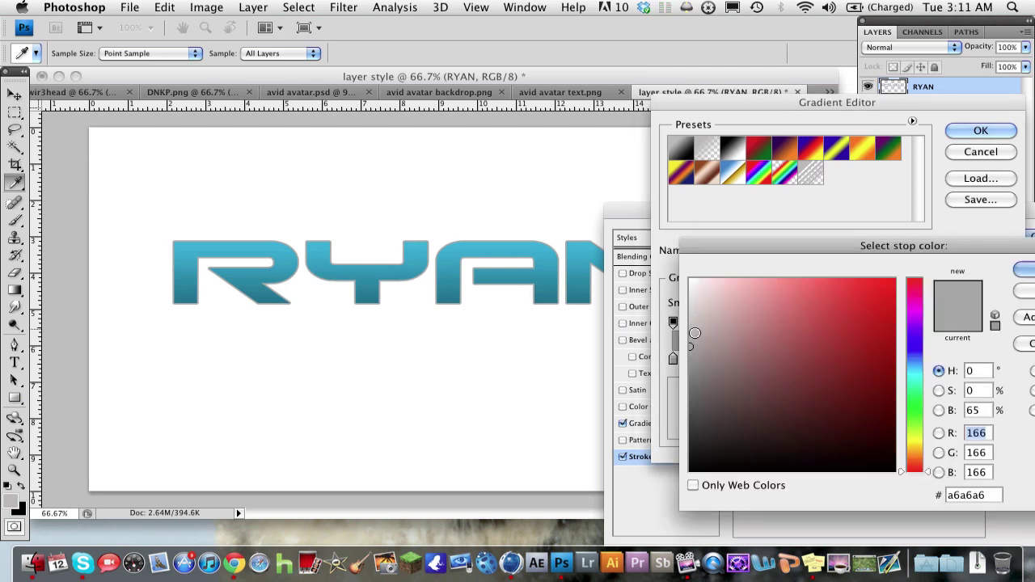
pyautogui.moveTo(694, 332); pyautogui.dragTo(690, 341)
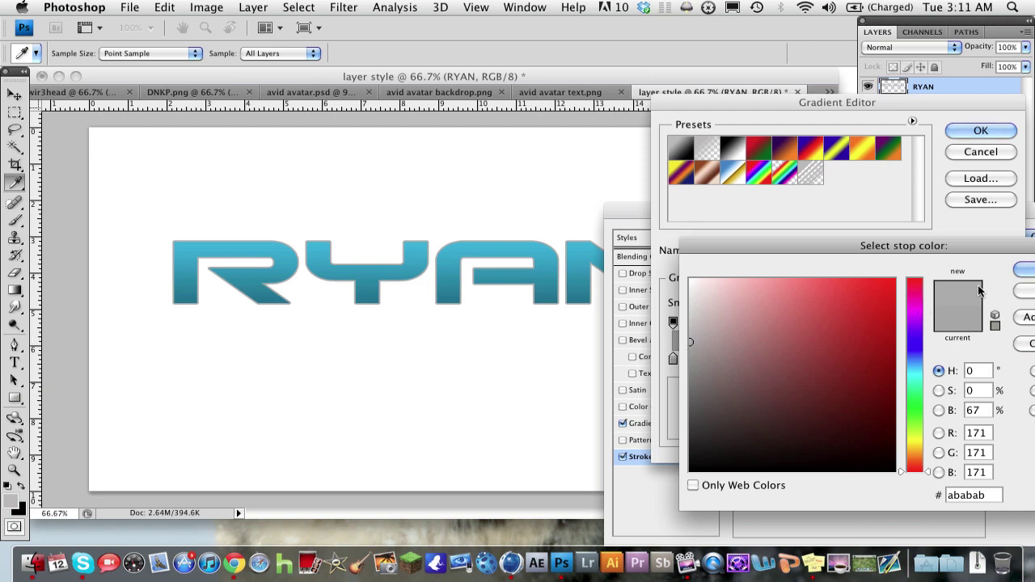
pyautogui.click(1023, 272)
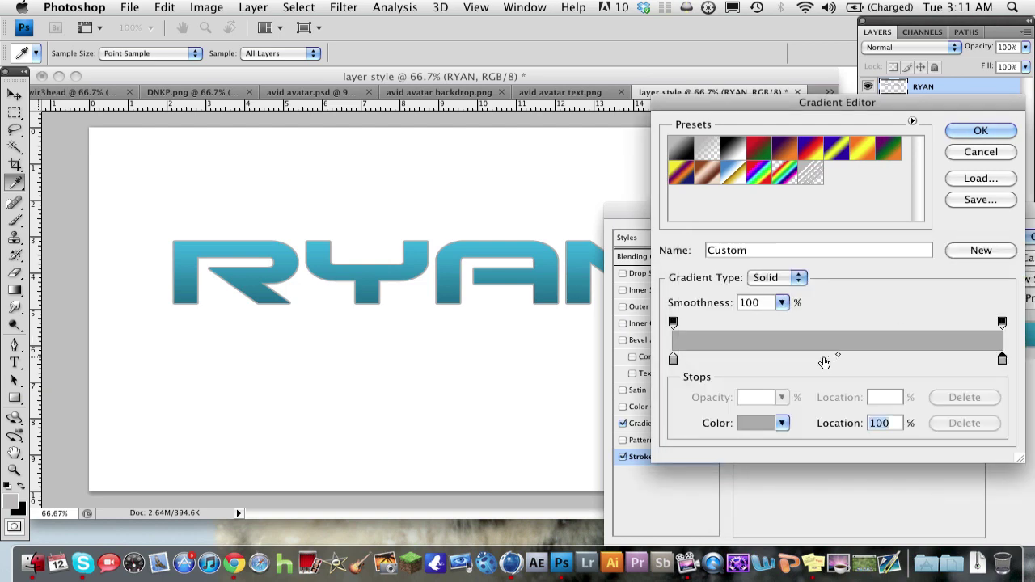
# Add a black stop at 51% and position grey stops at 21% and 80%.
pyautogui.click(761, 360)
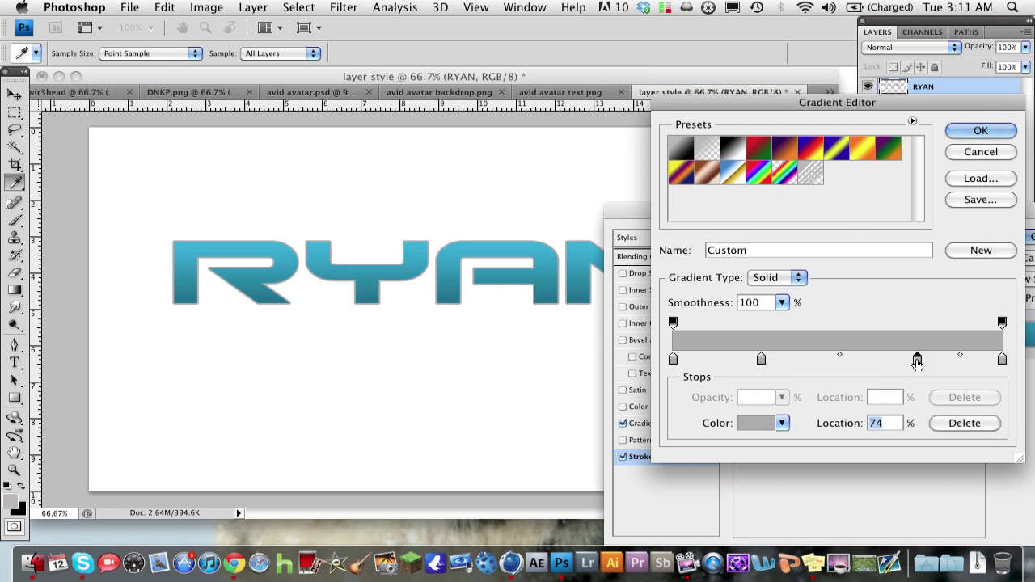
pyautogui.click(839, 361)
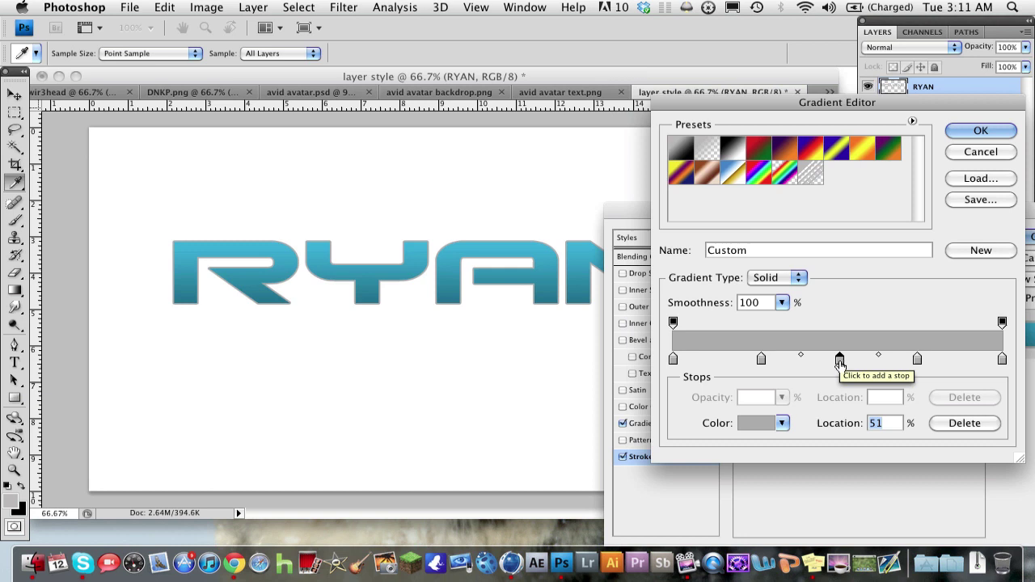
pyautogui.doubleClick(839, 361)
pyautogui.click(717, 427)
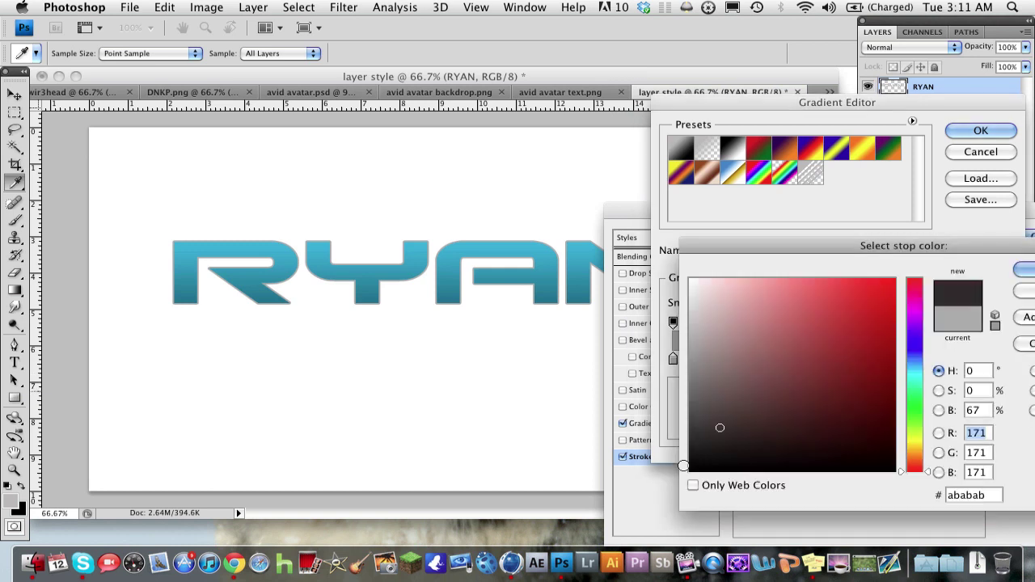
pyautogui.moveTo(716, 427); pyautogui.dragTo(689, 472)
pyautogui.press('Return')
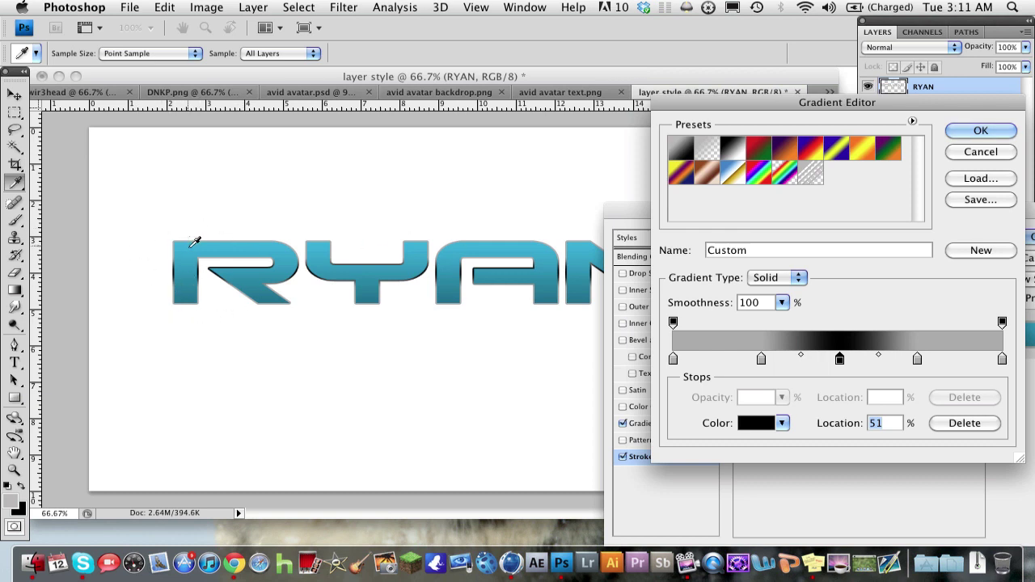
pyautogui.moveTo(760, 359); pyautogui.dragTo(743, 364)
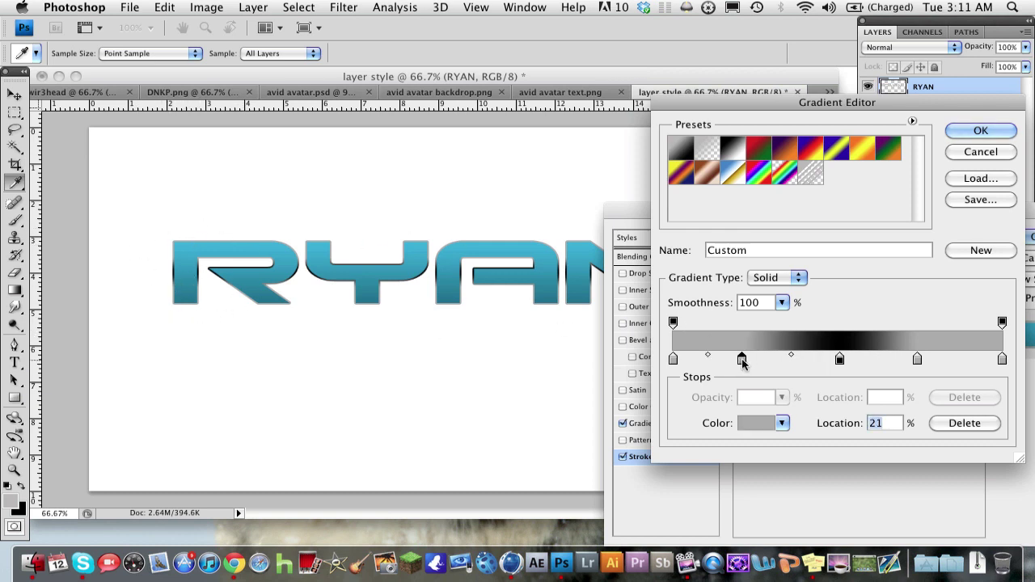
pyautogui.moveTo(918, 361); pyautogui.dragTo(936, 364)
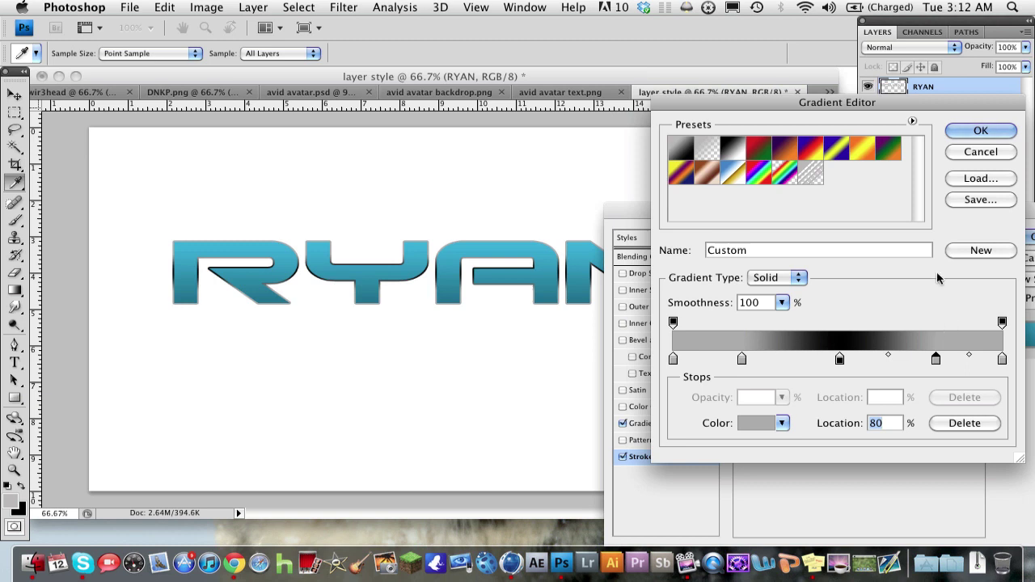
# Accept the metallic stroke gradient and shrink the gradient overlay scale to 39%.
pyautogui.click(980, 134)
pyautogui.click(653, 423)
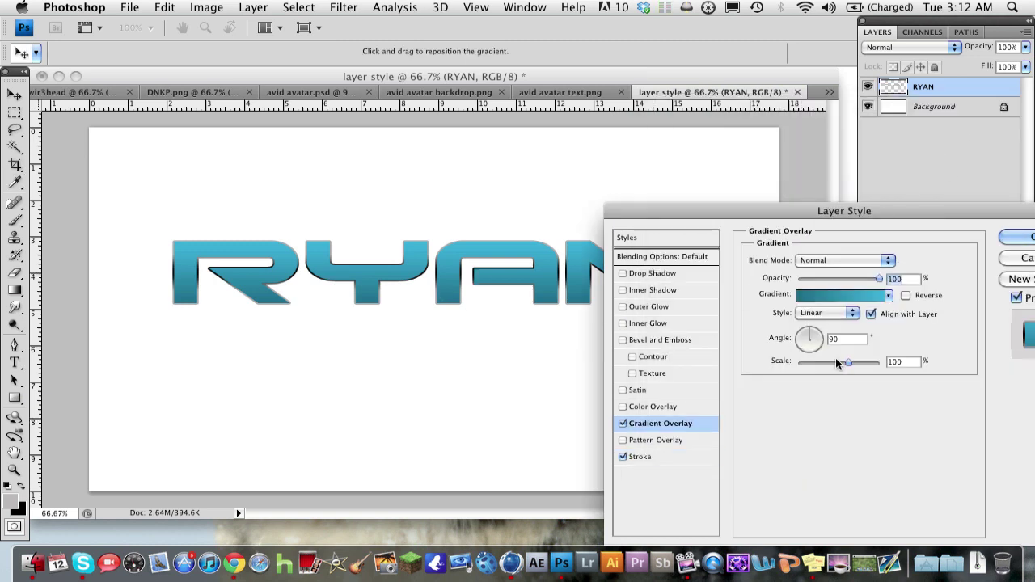
pyautogui.moveTo(848, 362); pyautogui.dragTo(827, 372)
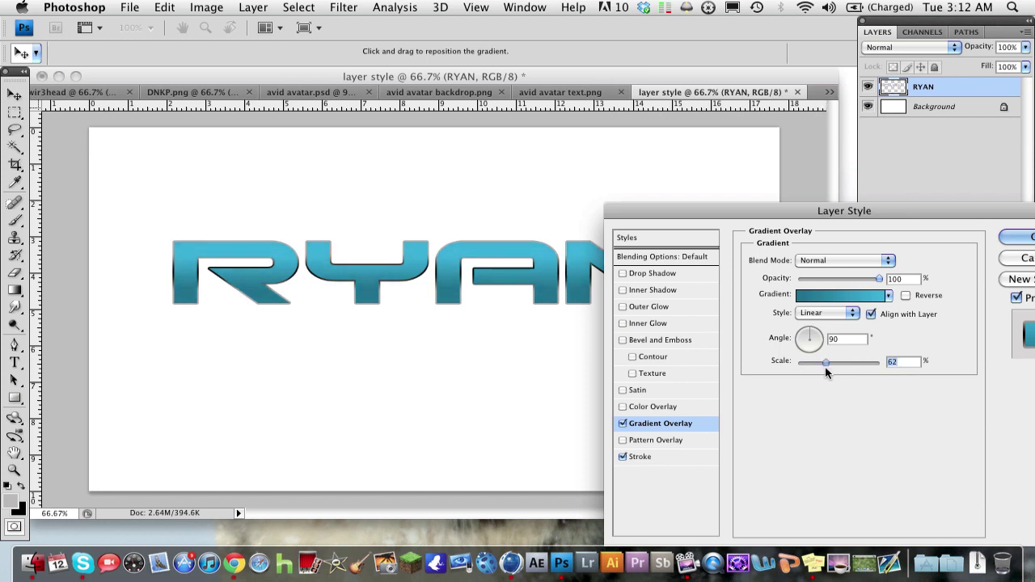
# Darken the overlay gradient's left colour stop to a deeper teal and widen scale to 90%.
pyautogui.click(878, 296)
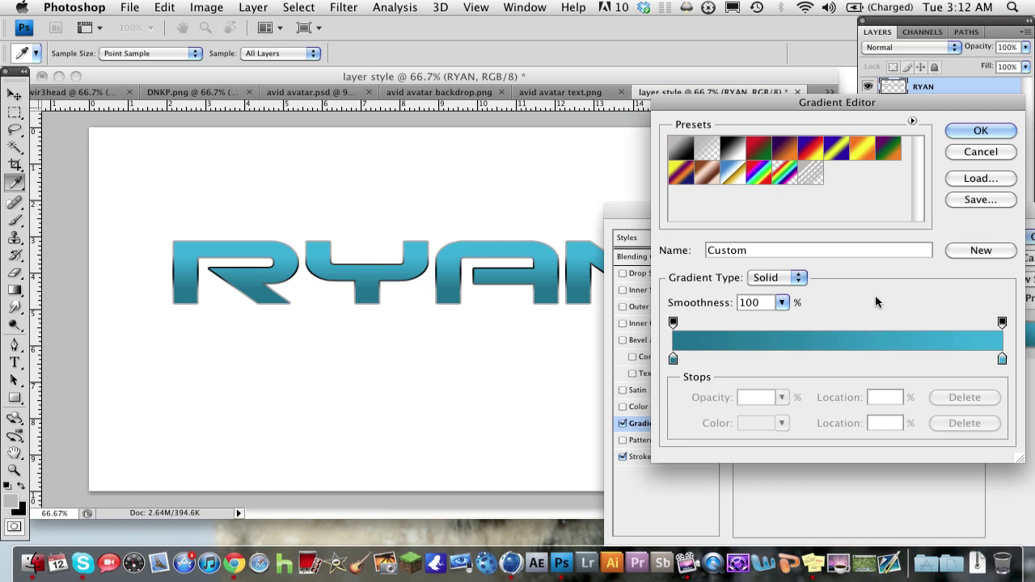
pyautogui.click(673, 359)
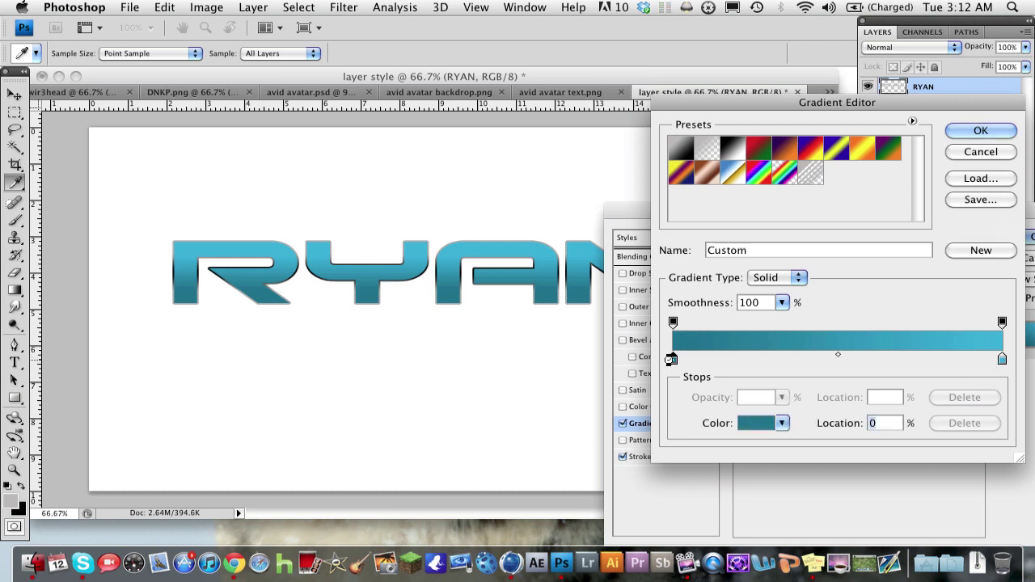
pyautogui.click(760, 423)
pyautogui.click(893, 381)
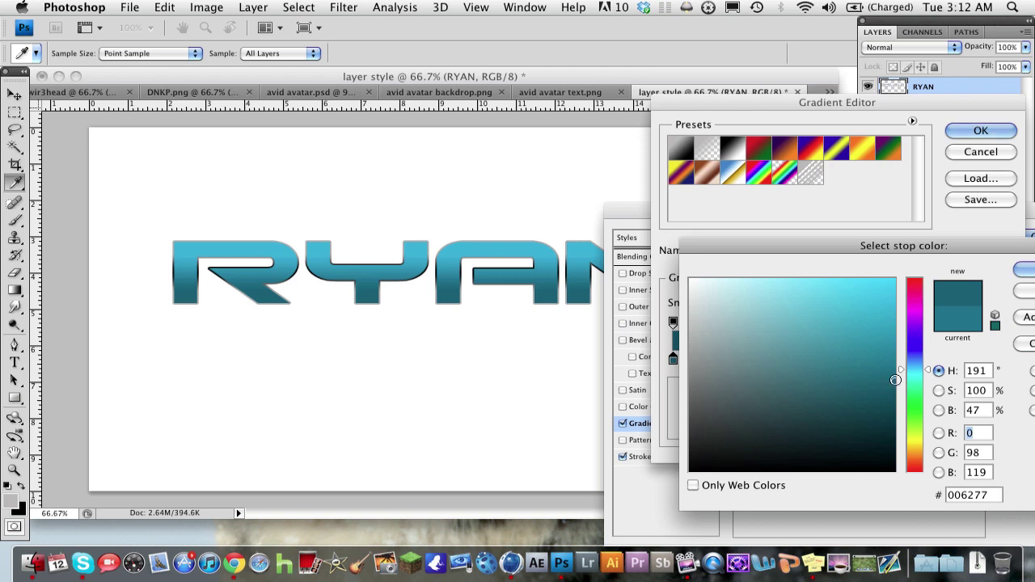
pyautogui.click(899, 372)
pyautogui.click(899, 370)
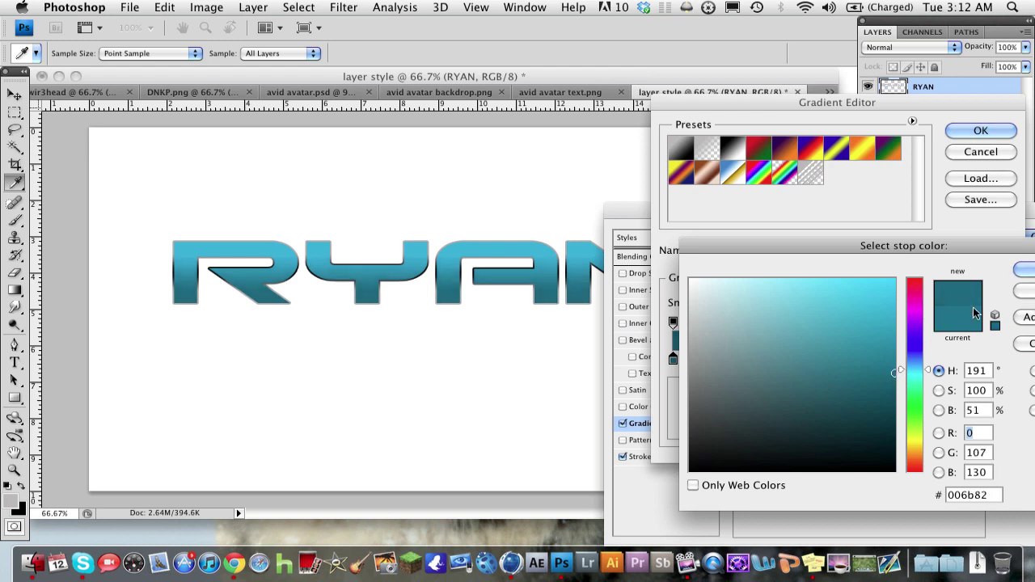
pyautogui.moveTo(892, 370); pyautogui.dragTo(922, 356)
pyautogui.click(1023, 269)
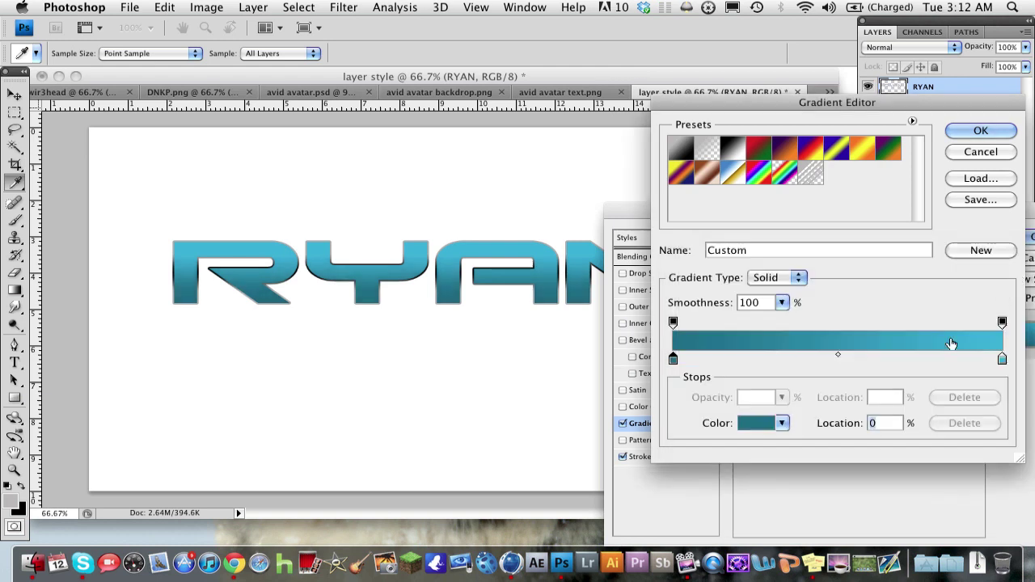
pyautogui.click(954, 131)
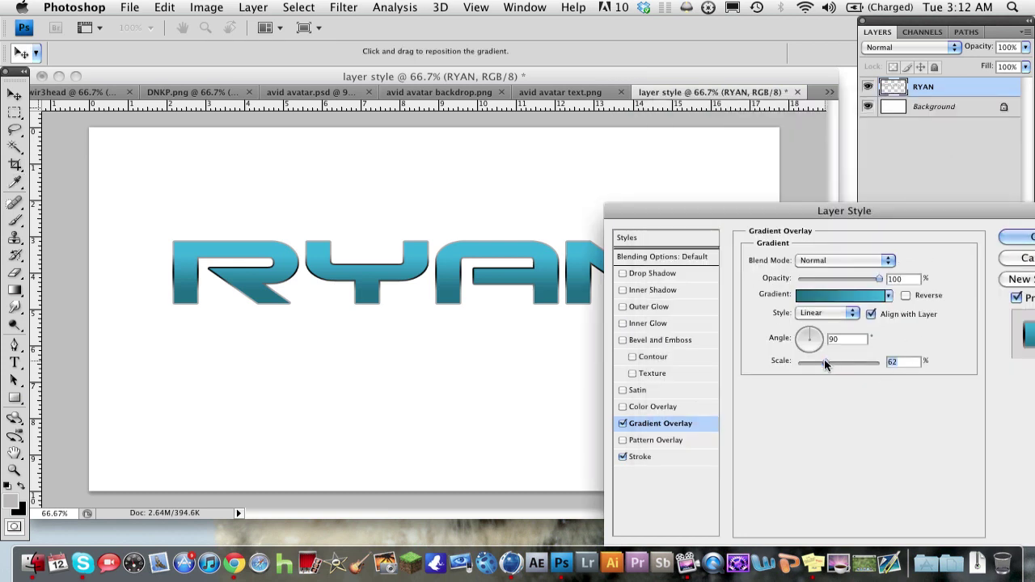
pyautogui.moveTo(824, 363); pyautogui.dragTo(842, 363)
# Enable Bevel and Emboss on RYAN with its shadow opacity at 0%.
pyautogui.click(646, 341)
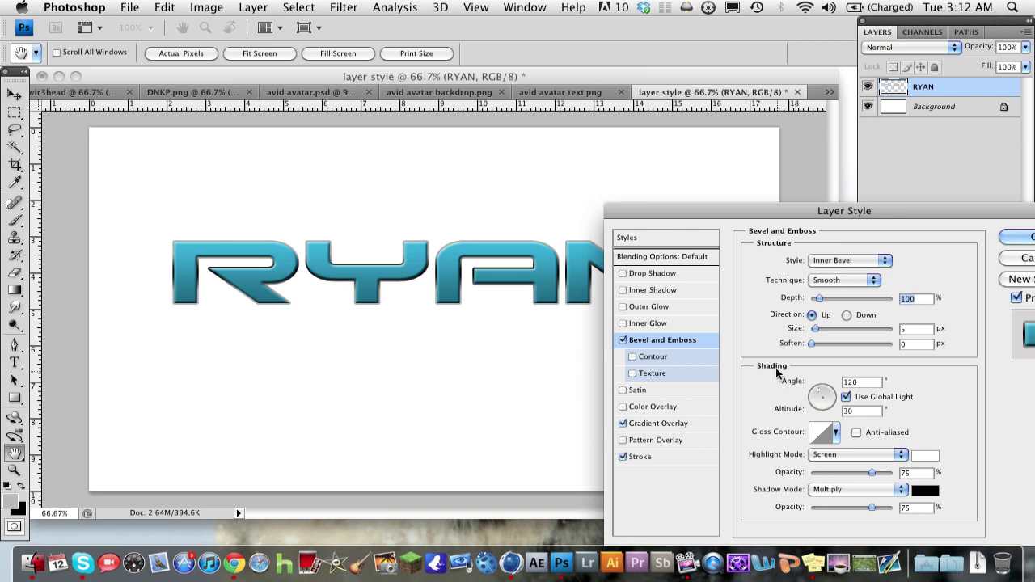
pyautogui.moveTo(872, 507); pyautogui.dragTo(688, 498)
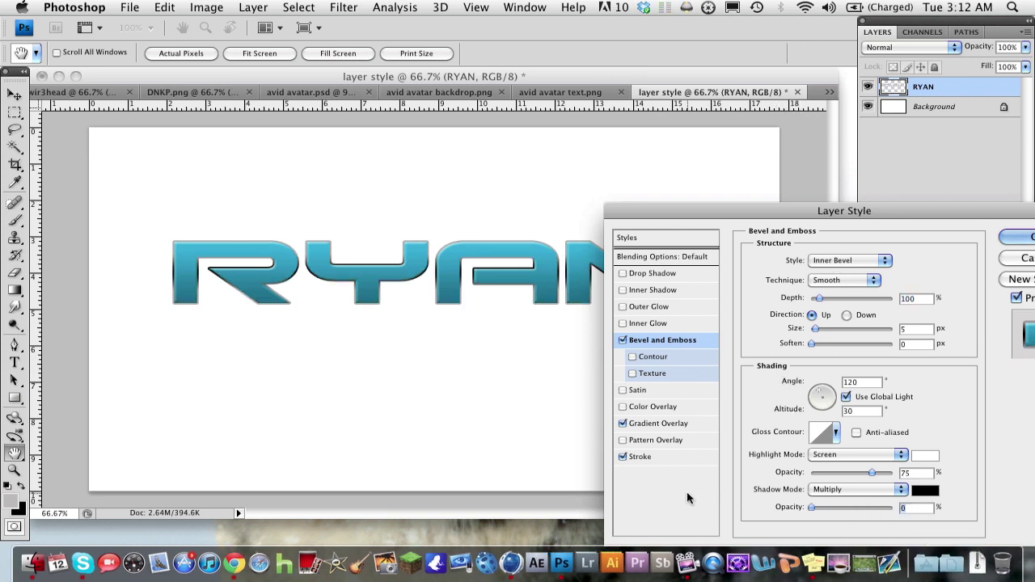
pyautogui.click(823, 437)
pyautogui.click(611, 170)
# Browse bevel gloss contour presets like Rounded Steps, Sawtooth 1, Gaussian and Cone - Inverted.
pyautogui.click(837, 438)
pyautogui.click(770, 353)
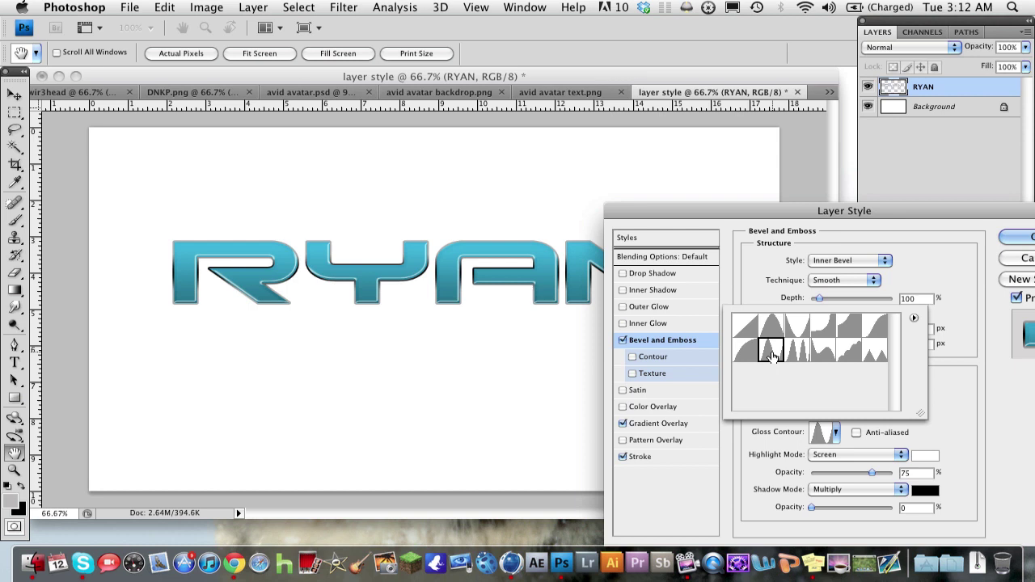
pyautogui.click(798, 353)
pyautogui.click(823, 354)
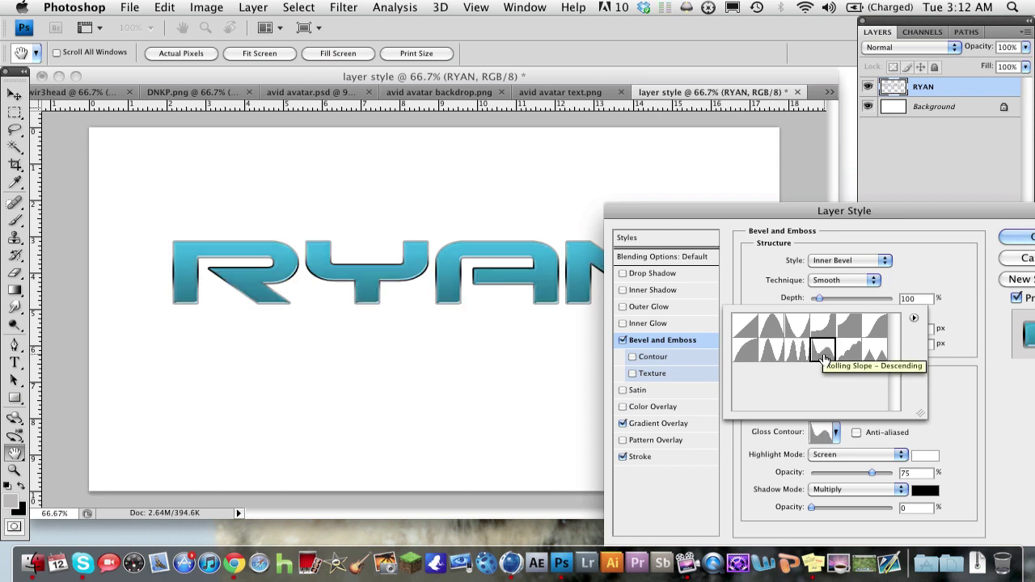
pyautogui.click(847, 353)
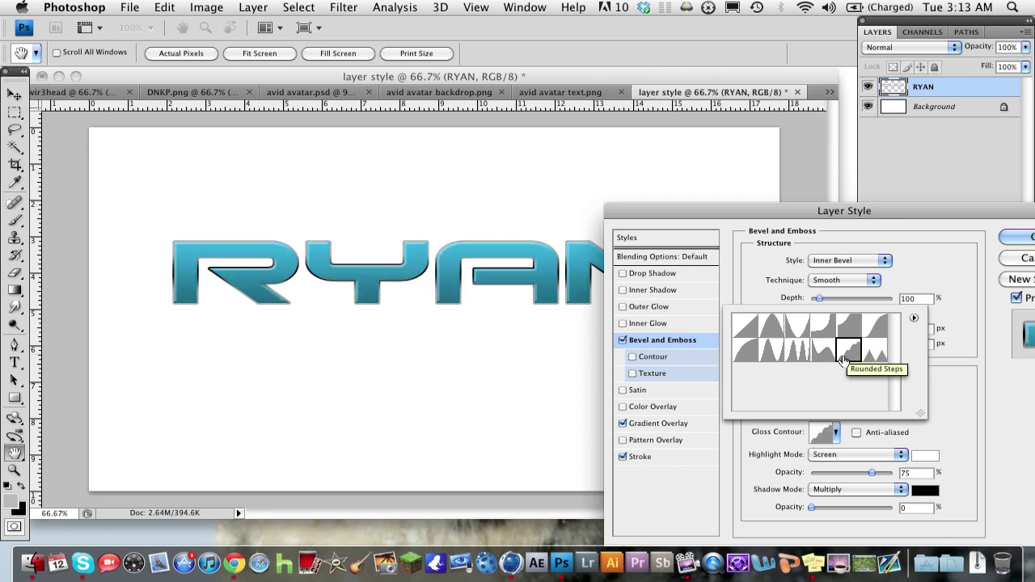
pyautogui.click(877, 359)
pyautogui.click(876, 331)
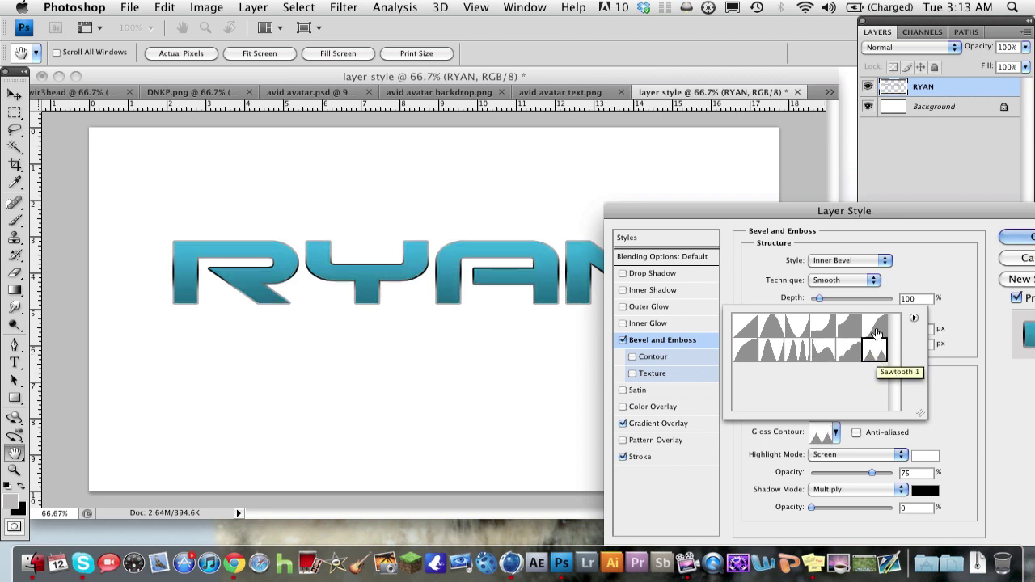
pyautogui.click(834, 328)
pyautogui.click(832, 333)
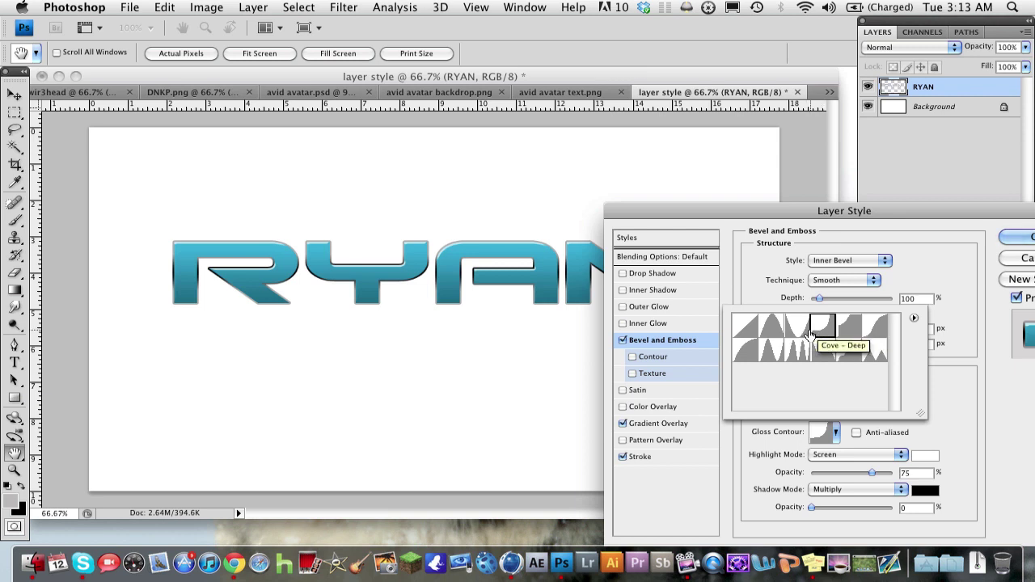
pyautogui.click(803, 330)
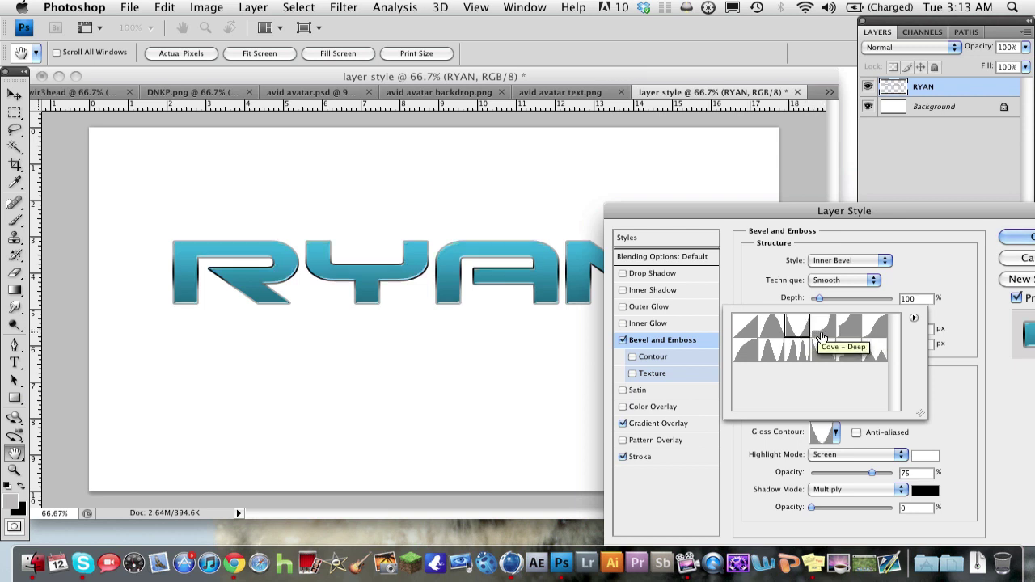
# Settle on the Cove - Deep gloss contour, then set bevel size 4 px and depth 201%.
pyautogui.click(822, 332)
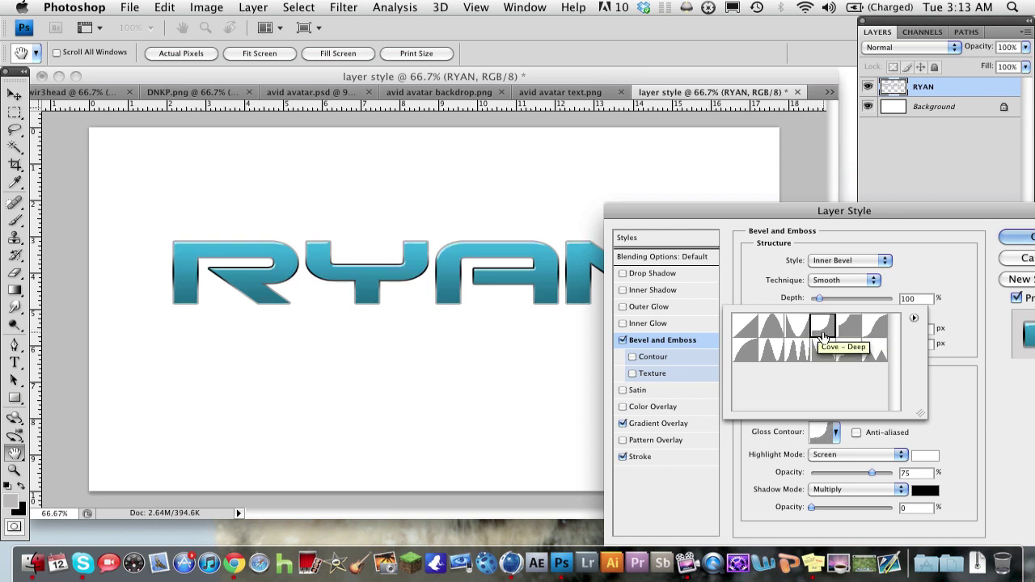
pyautogui.click(746, 330)
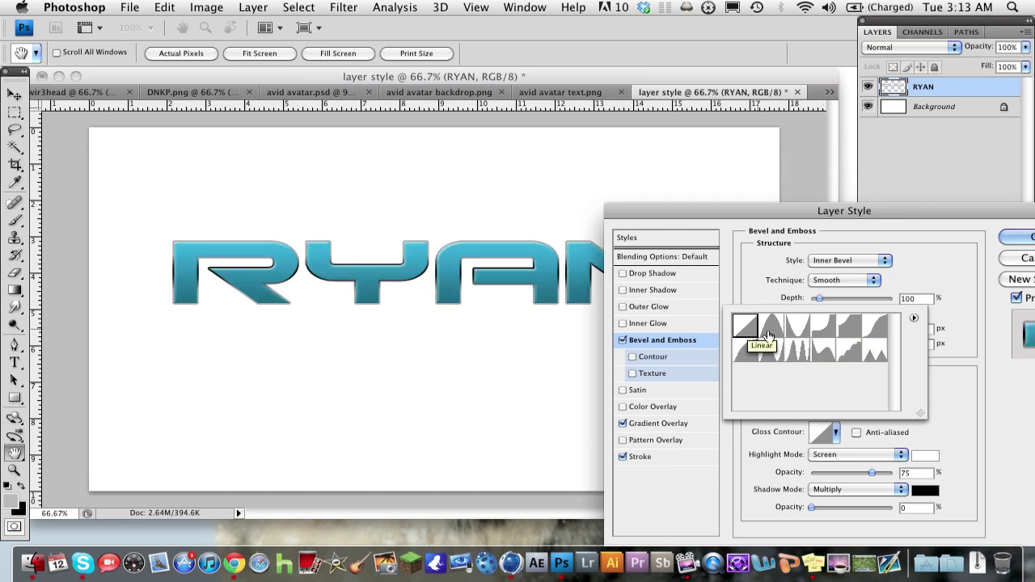
pyautogui.click(823, 347)
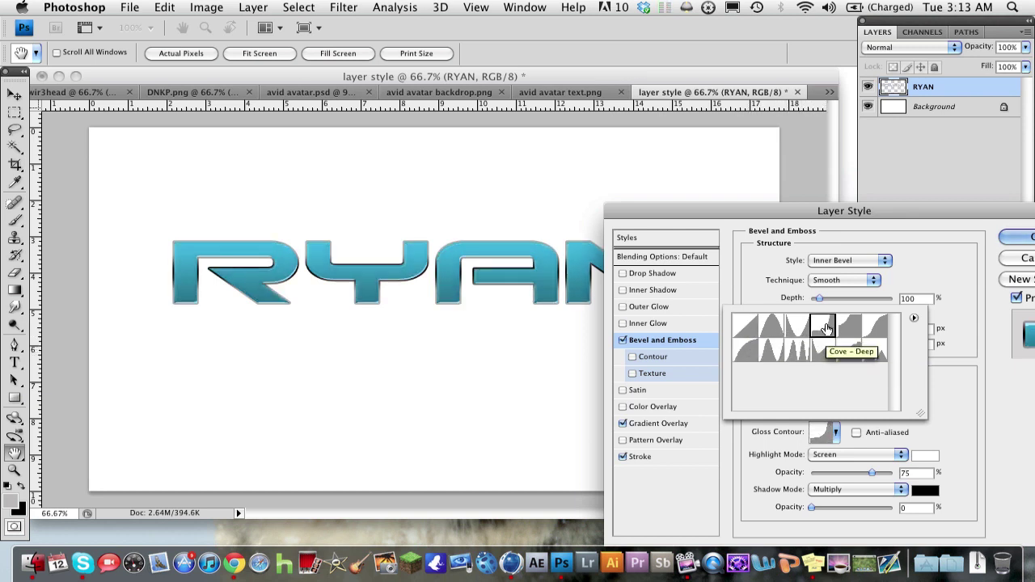
pyautogui.click(841, 328)
pyautogui.click(825, 329)
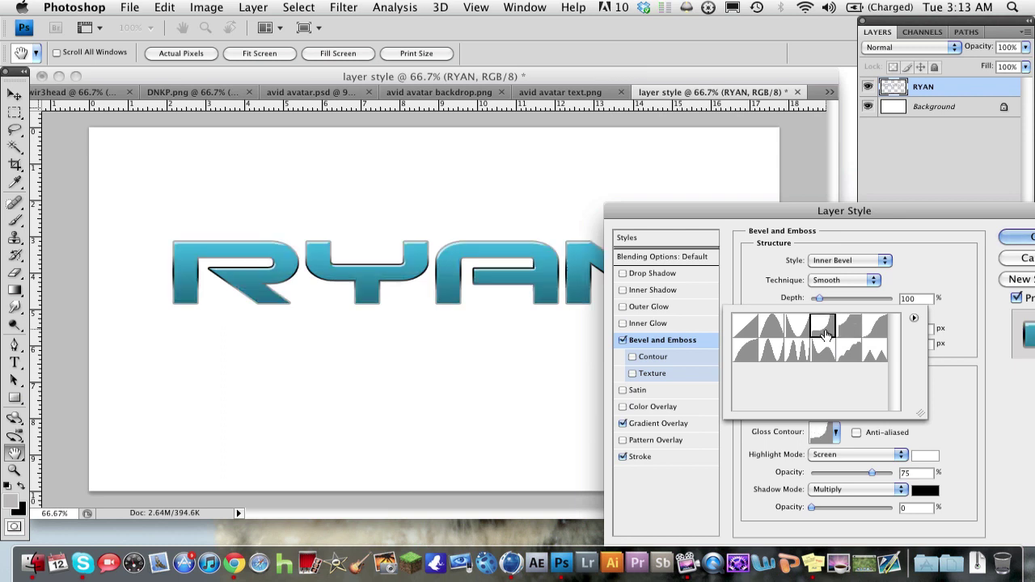
pyautogui.click(824, 353)
pyautogui.click(825, 328)
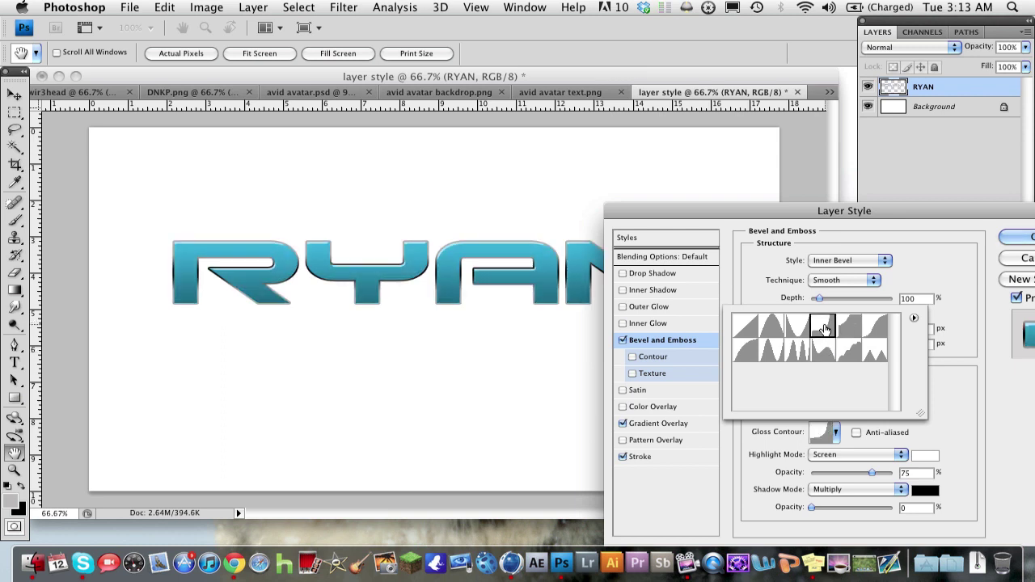
pyautogui.click(958, 274)
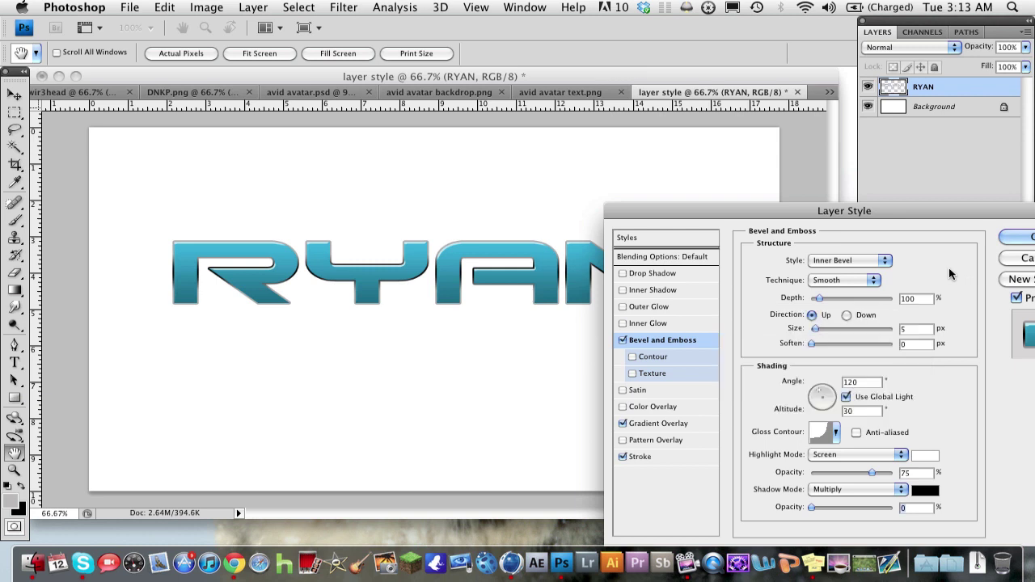
pyautogui.moveTo(814, 333)
pyautogui.mouseDown()
pyautogui.moveTo(813, 343)
pyautogui.moveTo(828, 343)
pyautogui.mouseUp()
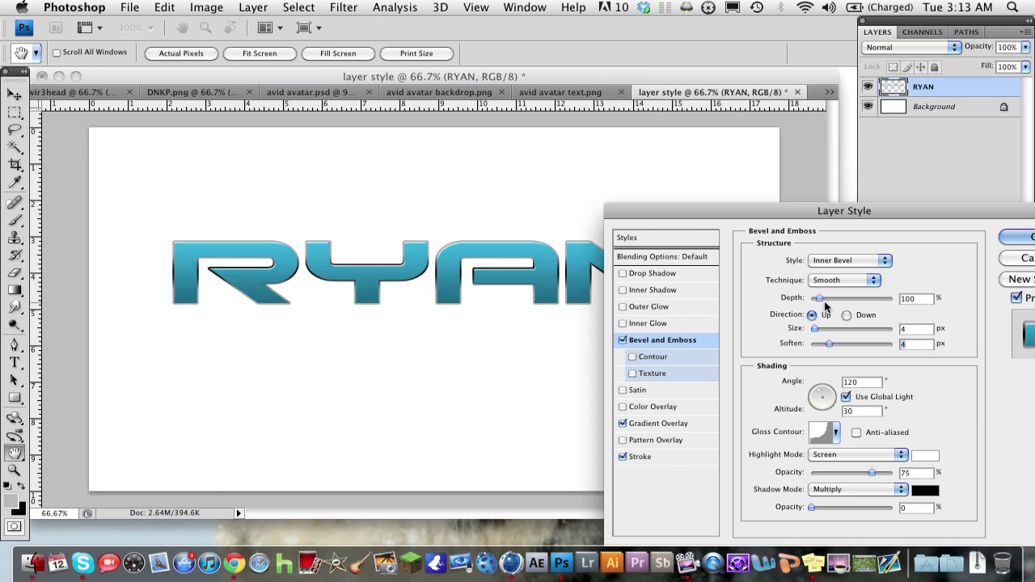
pyautogui.moveTo(822, 299)
pyautogui.mouseDown()
pyautogui.moveTo(861, 303)
pyautogui.moveTo(826, 305)
pyautogui.mouseUp()
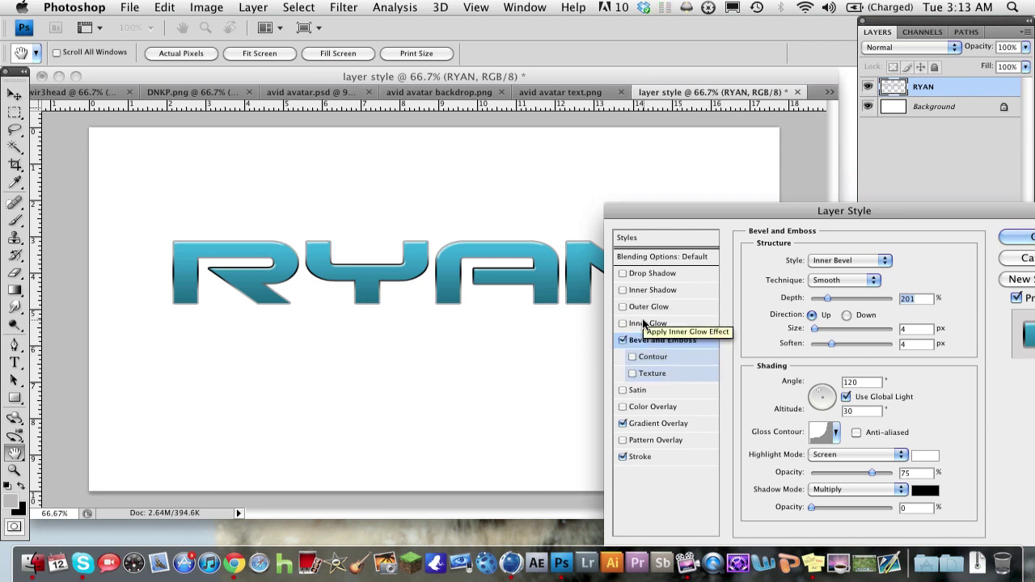
# Turn on a drop shadow for RYAN with 0 px distance and 29 px size.
pyautogui.click(631, 277)
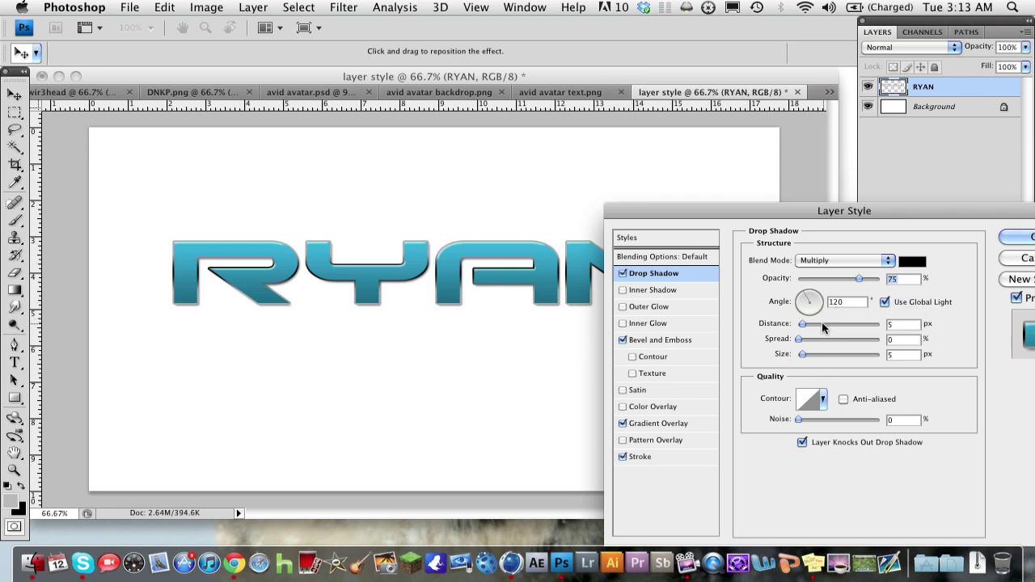
pyautogui.moveTo(802, 324); pyautogui.dragTo(812, 353)
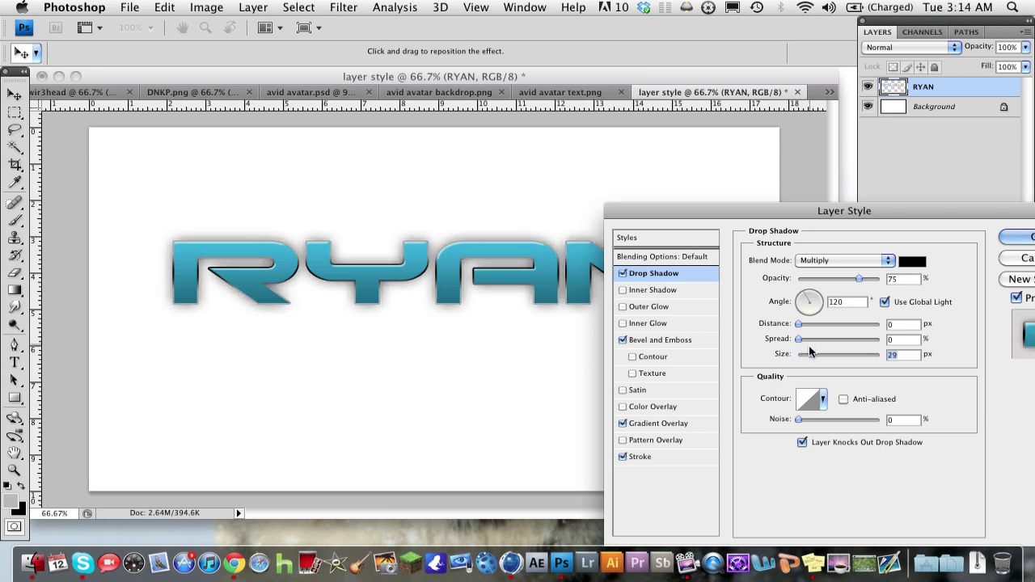
# Try drop shadow contours such as Ring, Rolling Slope - Descending, Gaussian and Rounded Steps.
pyautogui.click(824, 401)
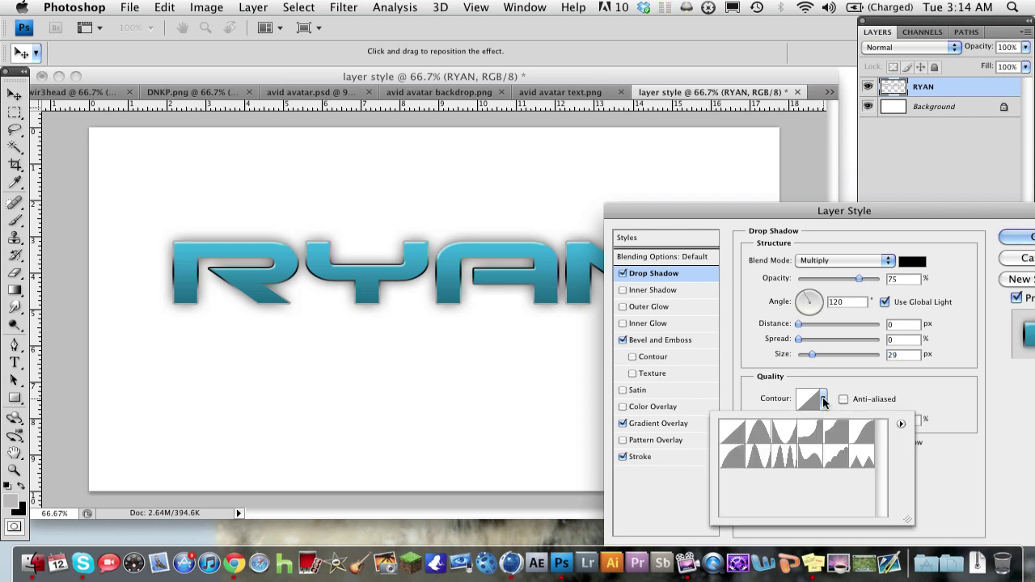
pyautogui.click(781, 459)
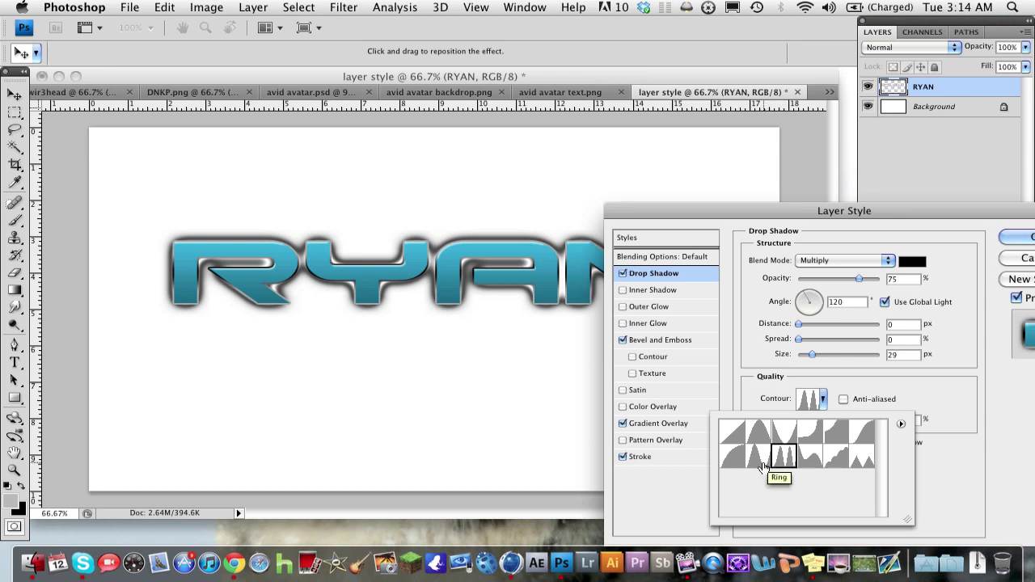
pyautogui.click(761, 461)
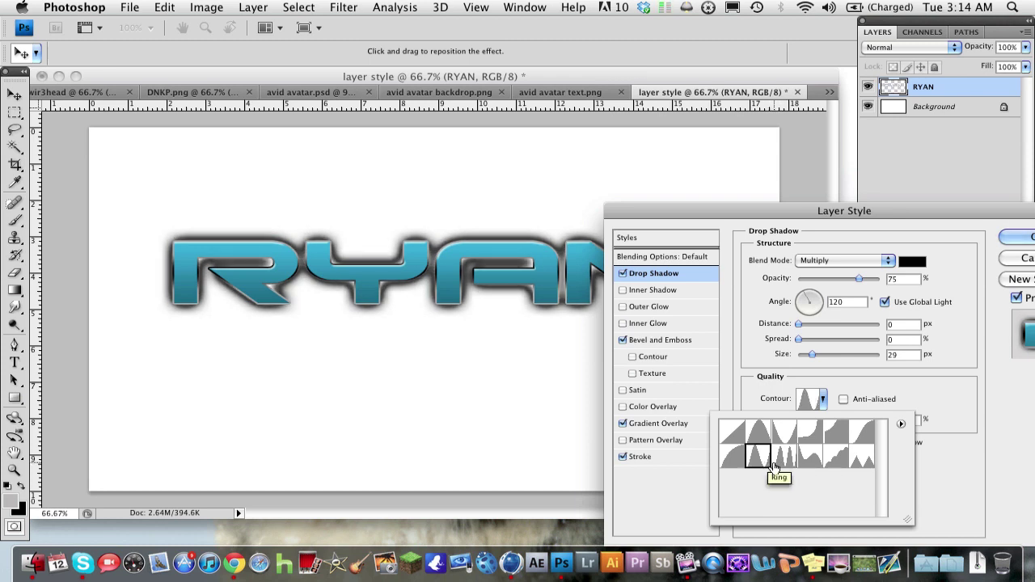
pyautogui.click(810, 460)
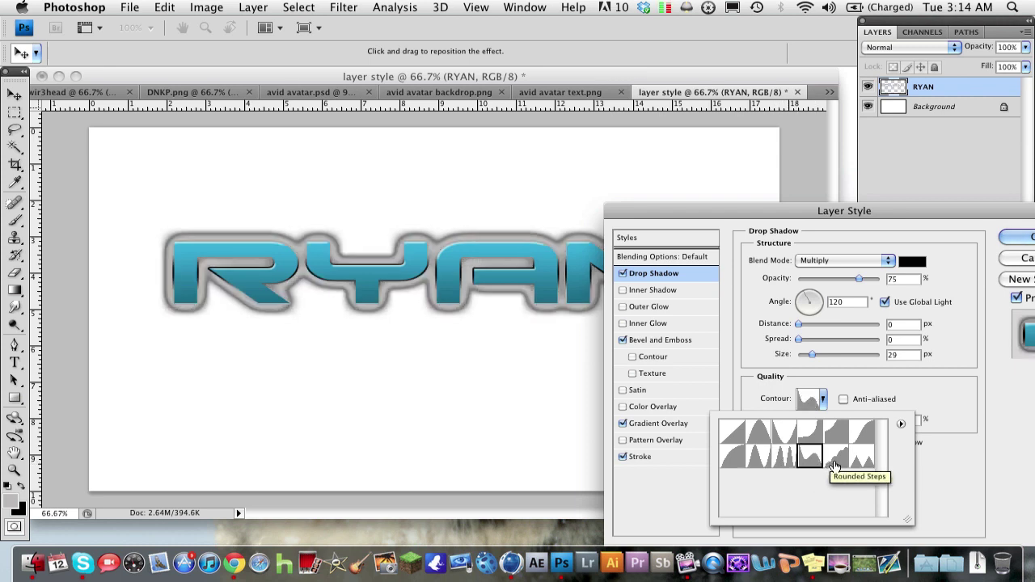
pyautogui.click(834, 461)
pyautogui.click(861, 456)
pyautogui.click(863, 436)
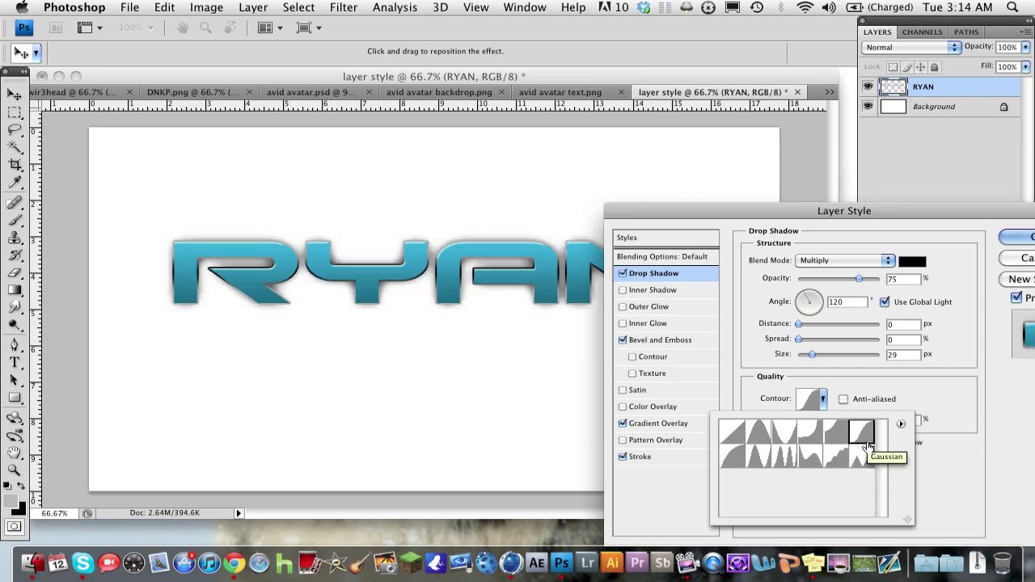
pyautogui.click(835, 460)
# Compare Cove - Deep with its neighbours and keep the spiky ring-style shadow contour.
pyautogui.click(809, 437)
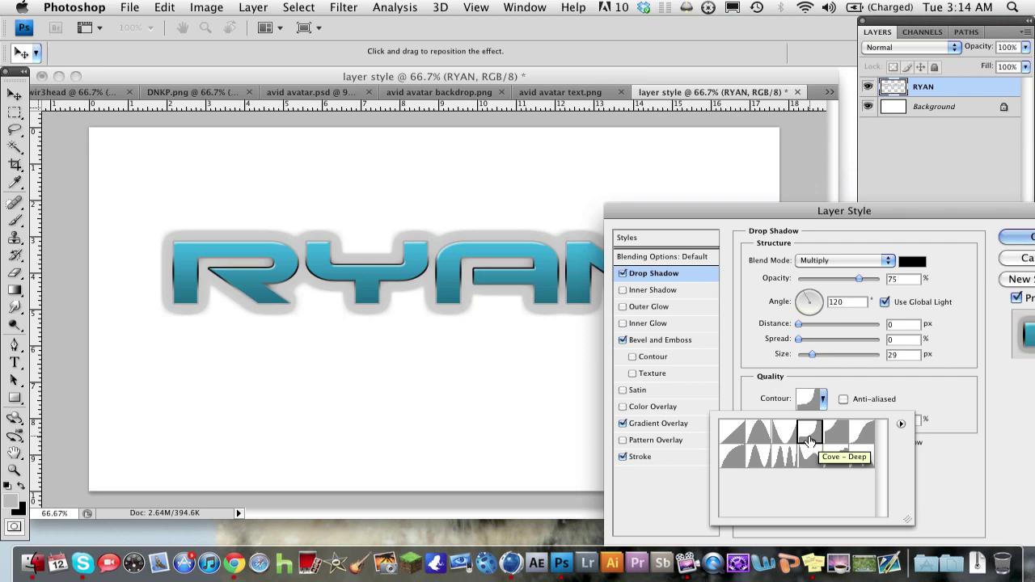
pyautogui.click(768, 436)
pyautogui.click(805, 438)
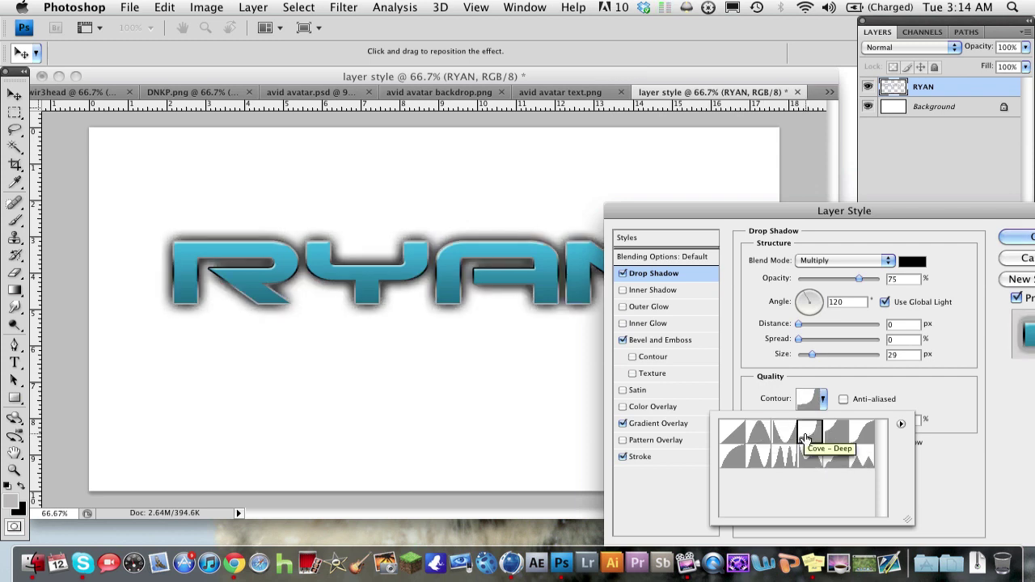
pyautogui.click(796, 437)
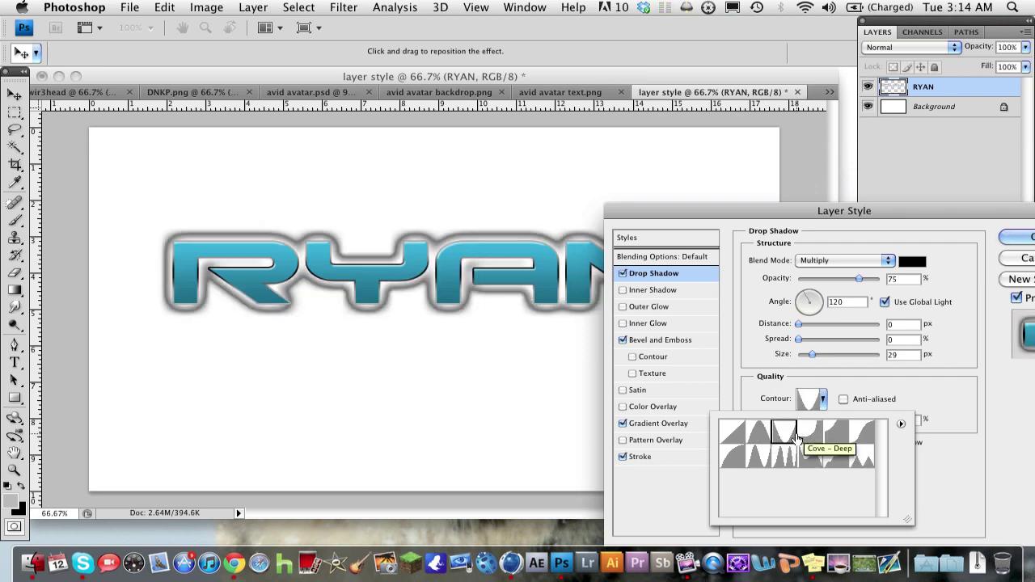
pyautogui.click(783, 455)
pyautogui.click(956, 456)
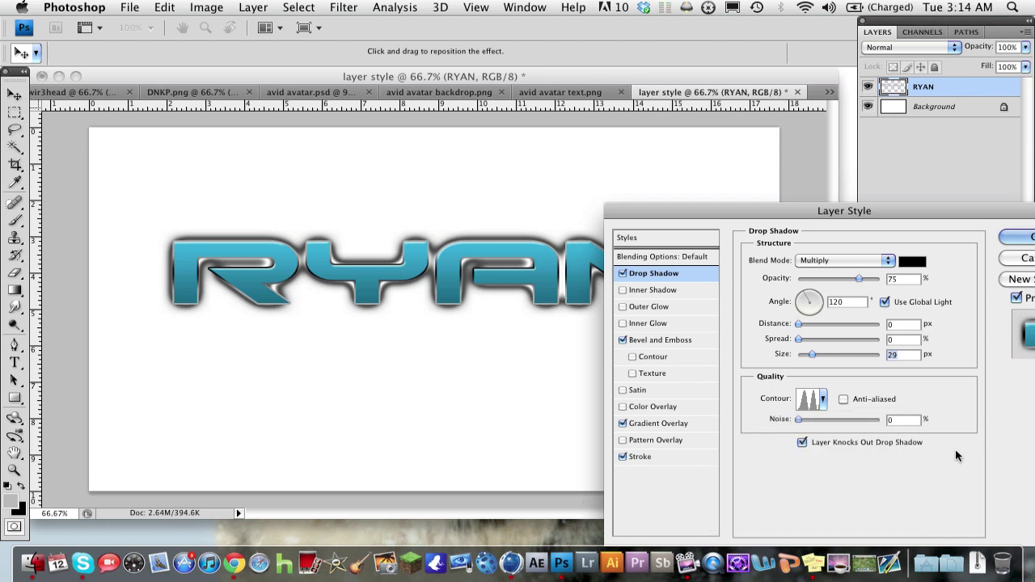
# Reduce the drop shadow size to 16 px and compare against the reference logo in Chrome.
pyautogui.moveTo(815, 358); pyautogui.dragTo(808, 359)
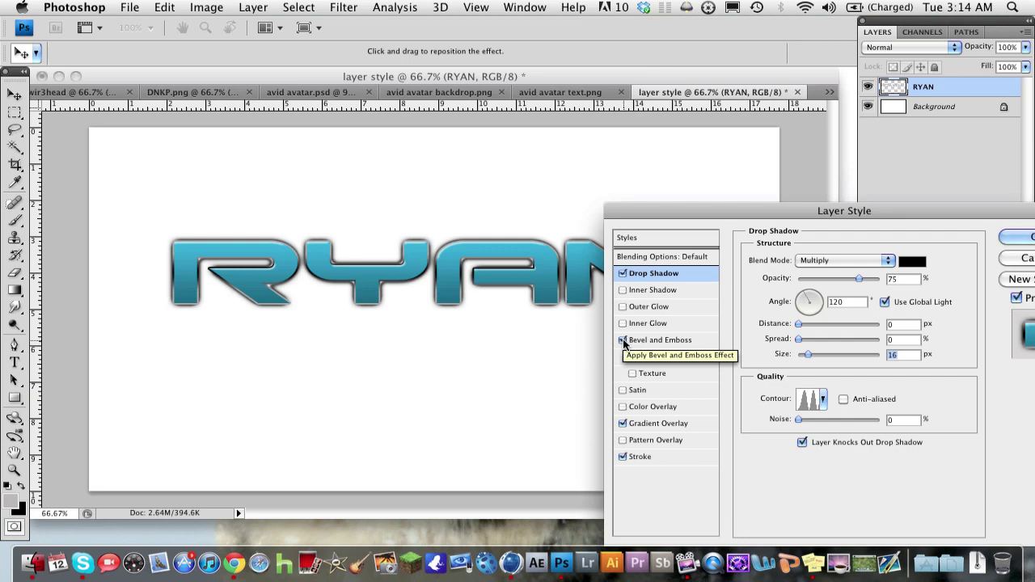
pyautogui.click(234, 564)
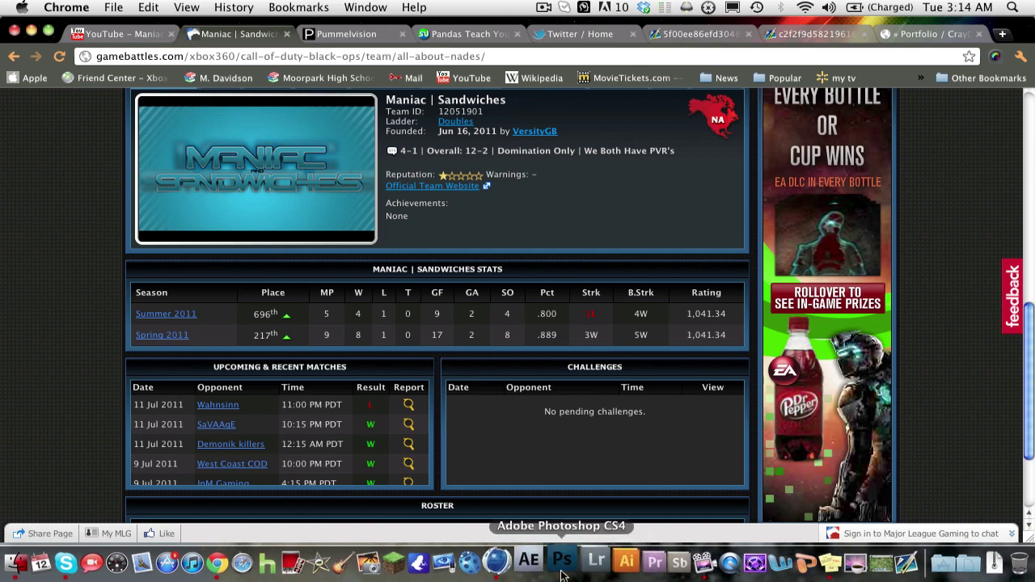
pyautogui.click(532, 562)
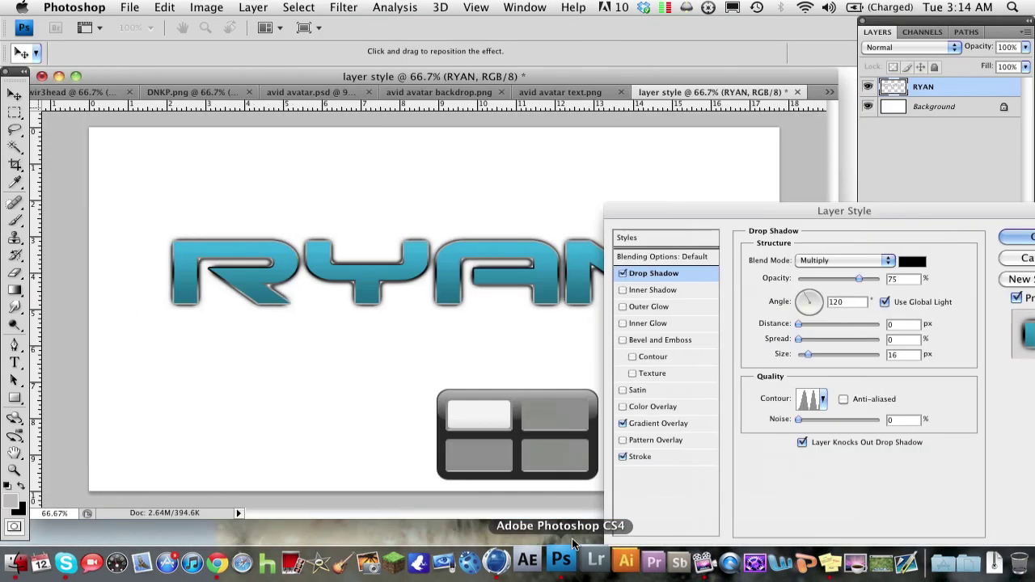
# Re-enable Bevel and Emboss with the third gloss contour preset and a shallower depth.
pyautogui.click(657, 341)
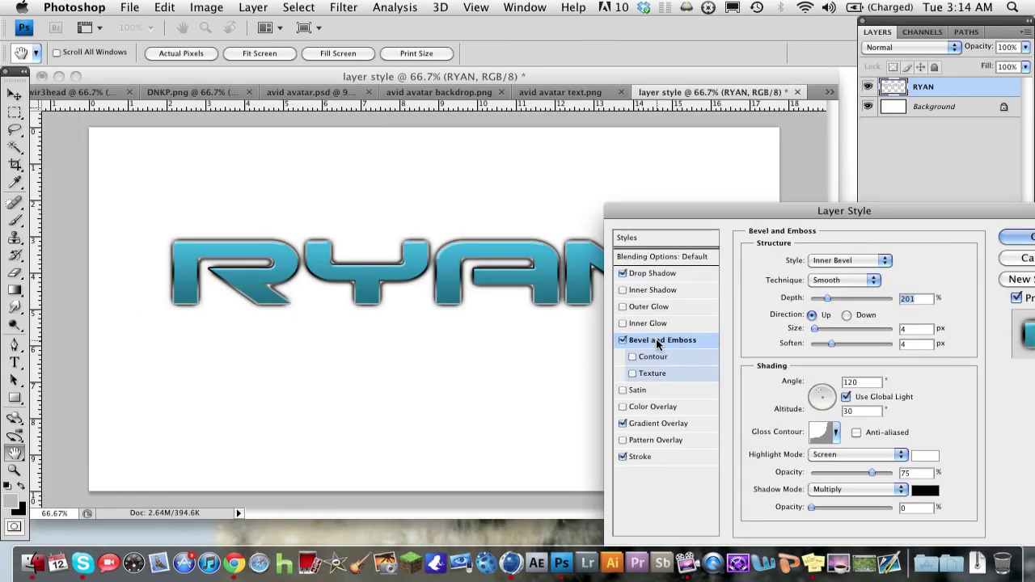
pyautogui.click(836, 434)
pyautogui.click(773, 354)
pyautogui.click(750, 353)
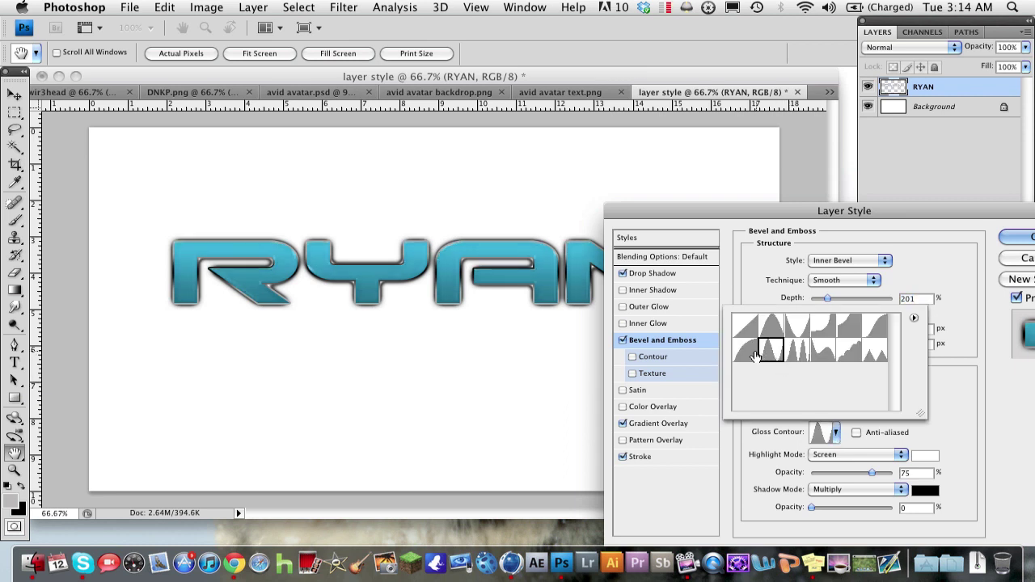
pyautogui.click(743, 326)
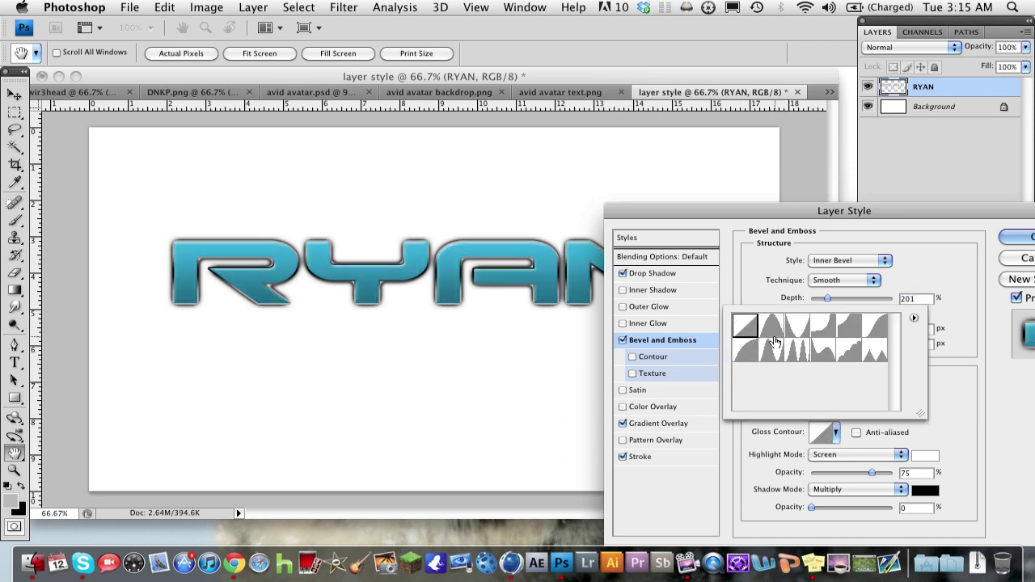
pyautogui.click(772, 340)
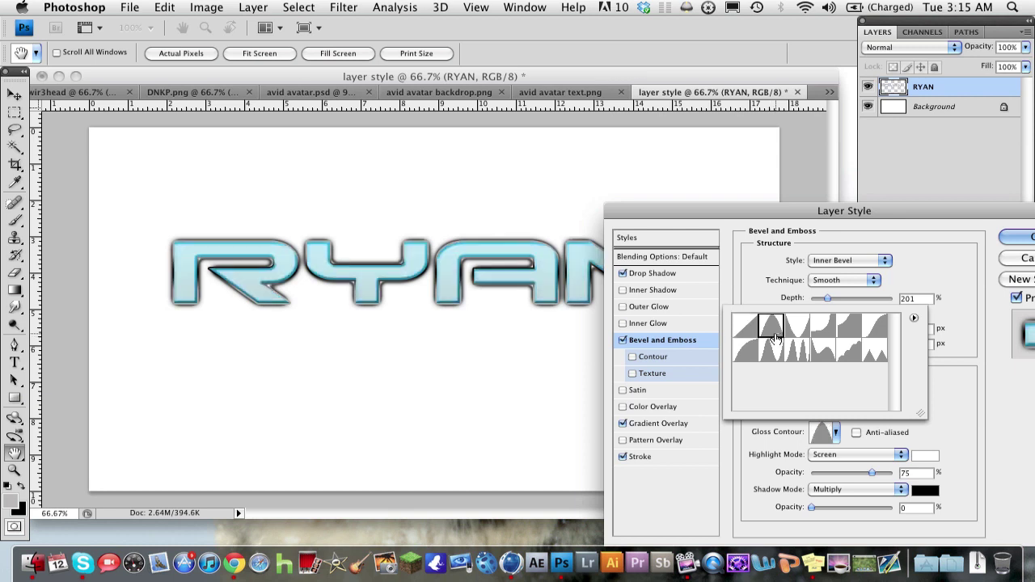
pyautogui.click(792, 333)
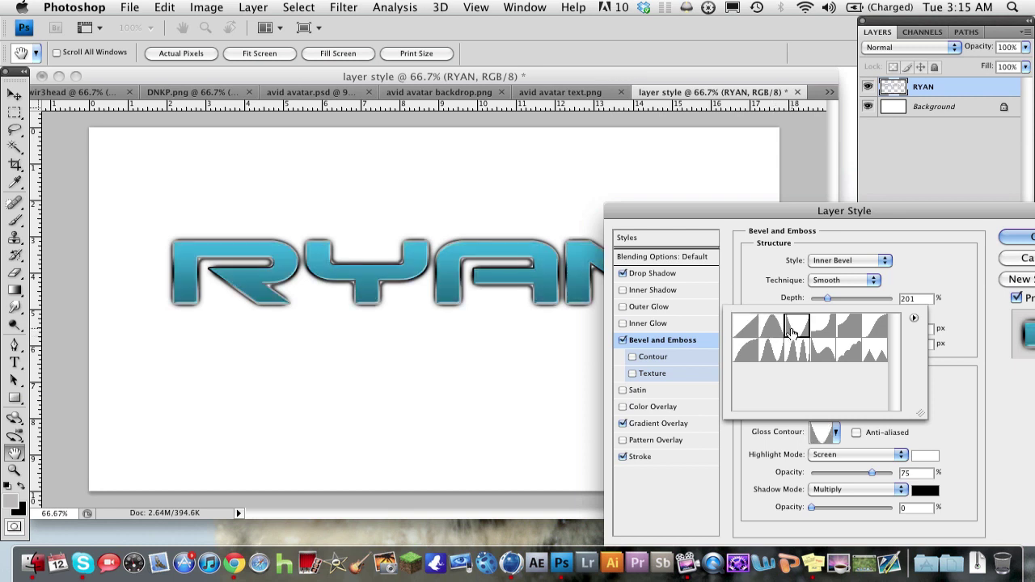
pyautogui.click(1008, 424)
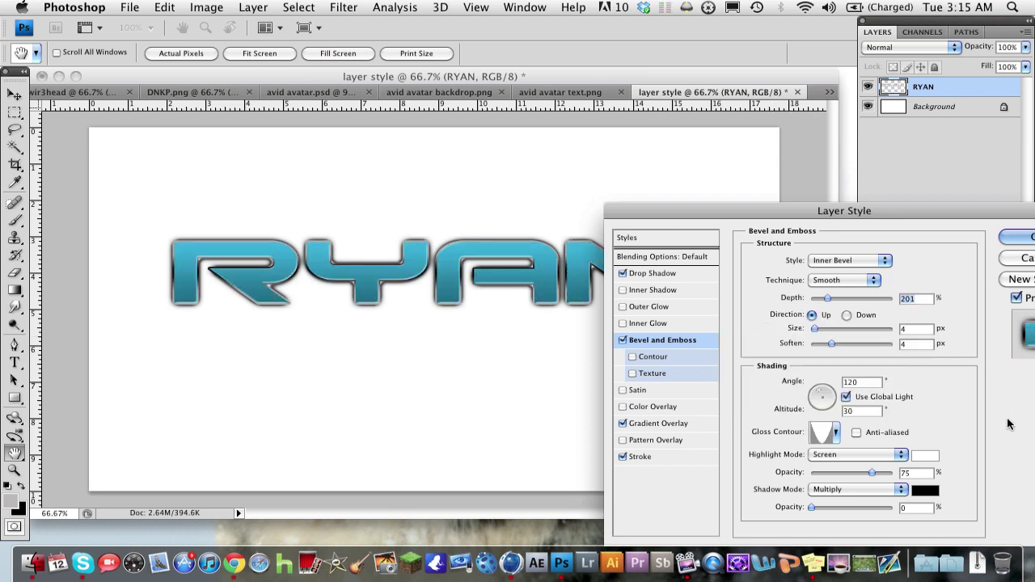
pyautogui.moveTo(829, 302)
pyautogui.mouseDown()
pyautogui.moveTo(842, 303)
pyautogui.moveTo(822, 302)
pyautogui.mouseUp()
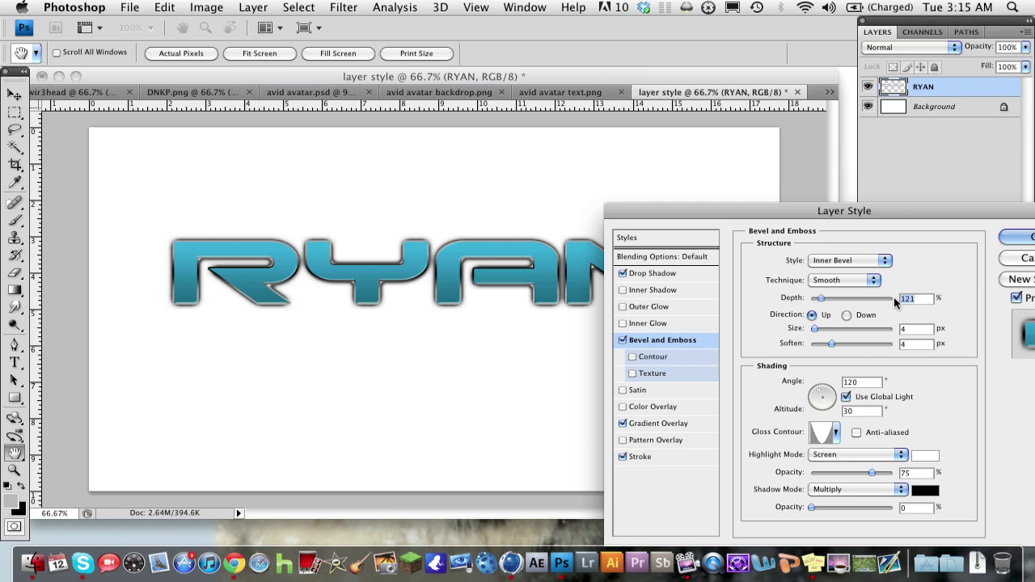
# Keep the drop shadow size at 16 px and apply the layer style to RYAN.
pyautogui.click(671, 276)
pyautogui.moveTo(806, 355); pyautogui.dragTo(813, 354)
pyautogui.moveTo(808, 356); pyautogui.dragTo(807, 356)
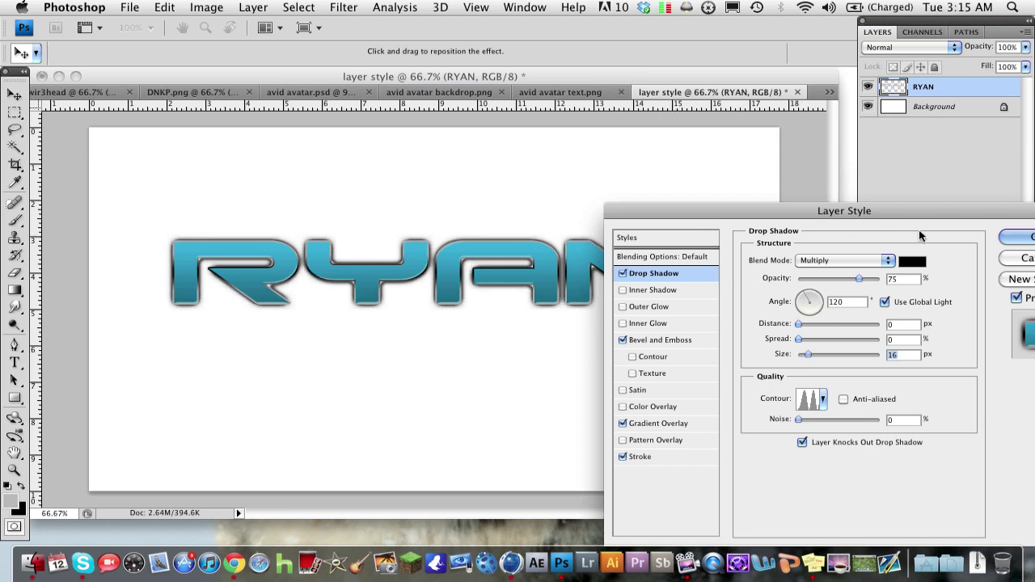
pyautogui.click(1031, 236)
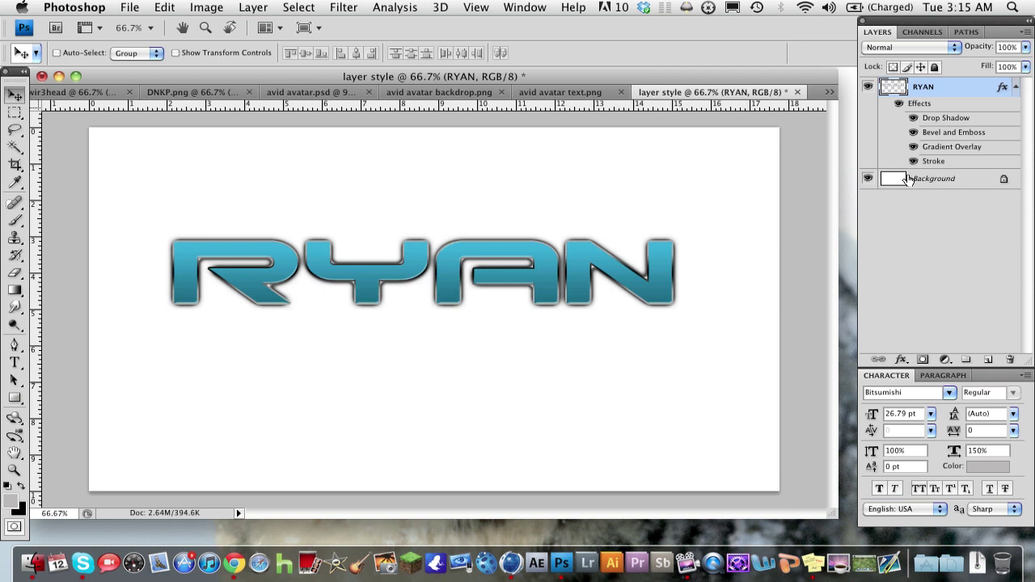
# Convert the Background layer into an editable Layer 0.
pyautogui.click(904, 180)
pyautogui.doubleClick(918, 188)
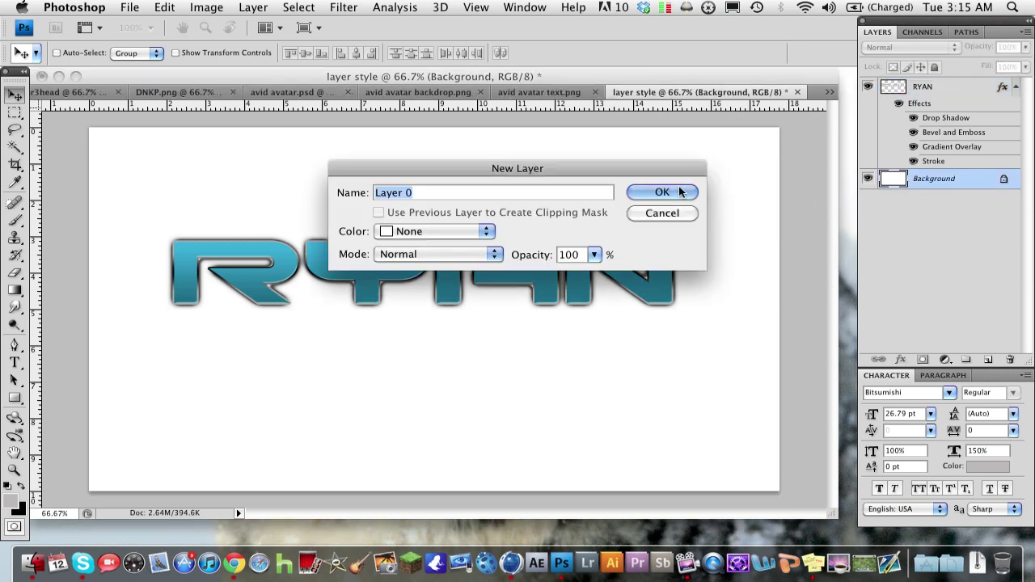
pyautogui.click(678, 188)
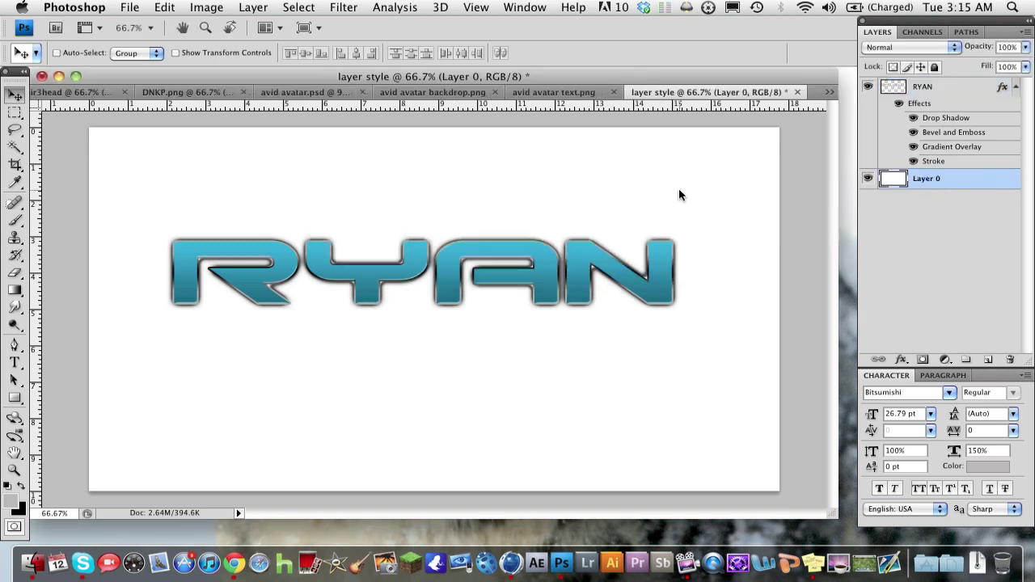
# Set the foreground colour to the bright cyan #00b5dc sampled from the RYAN text.
pyautogui.click(11, 502)
pyautogui.click(184, 293)
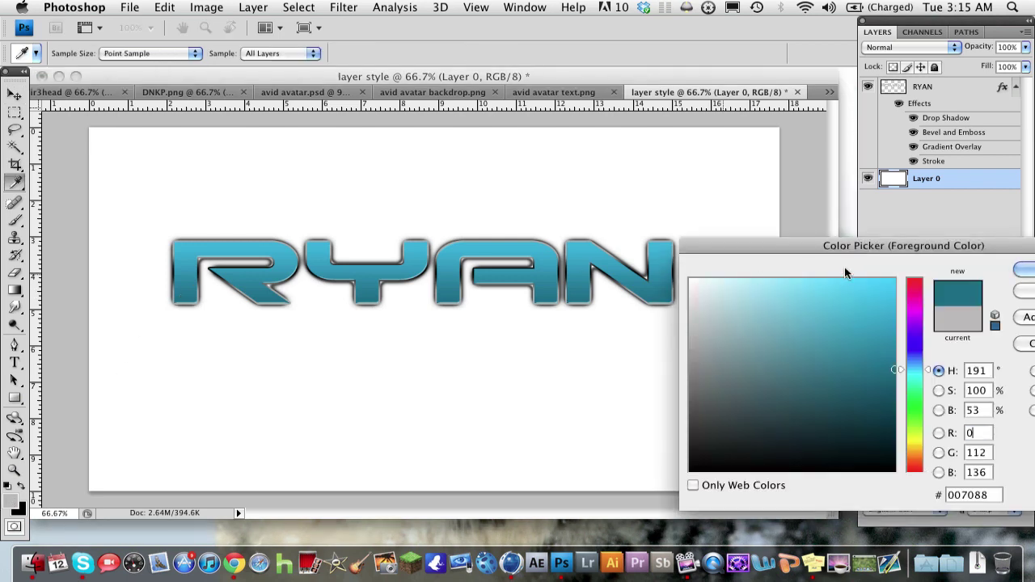
pyautogui.click(1023, 269)
pyautogui.click(9, 485)
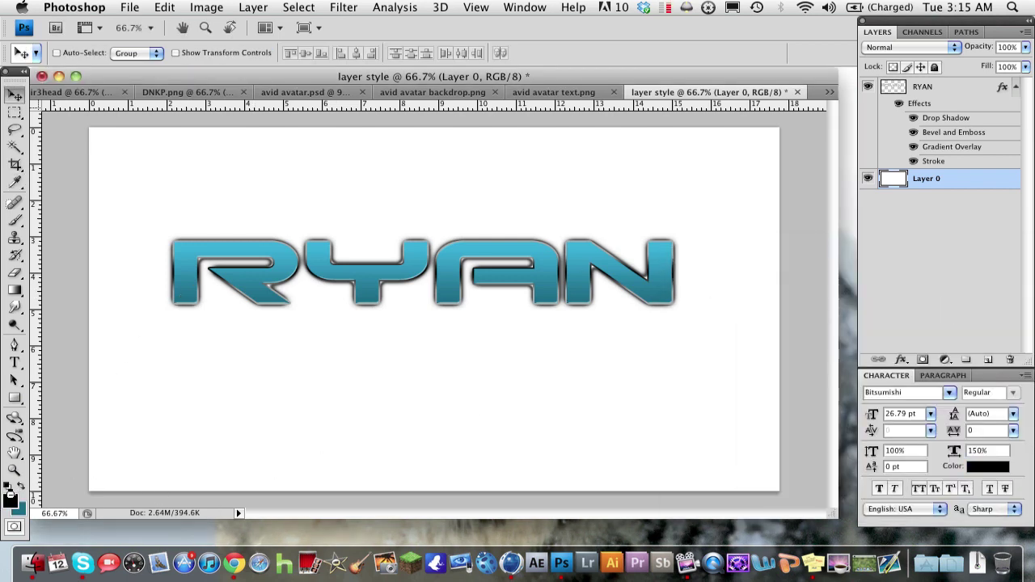
pyautogui.click(11, 501)
pyautogui.click(197, 240)
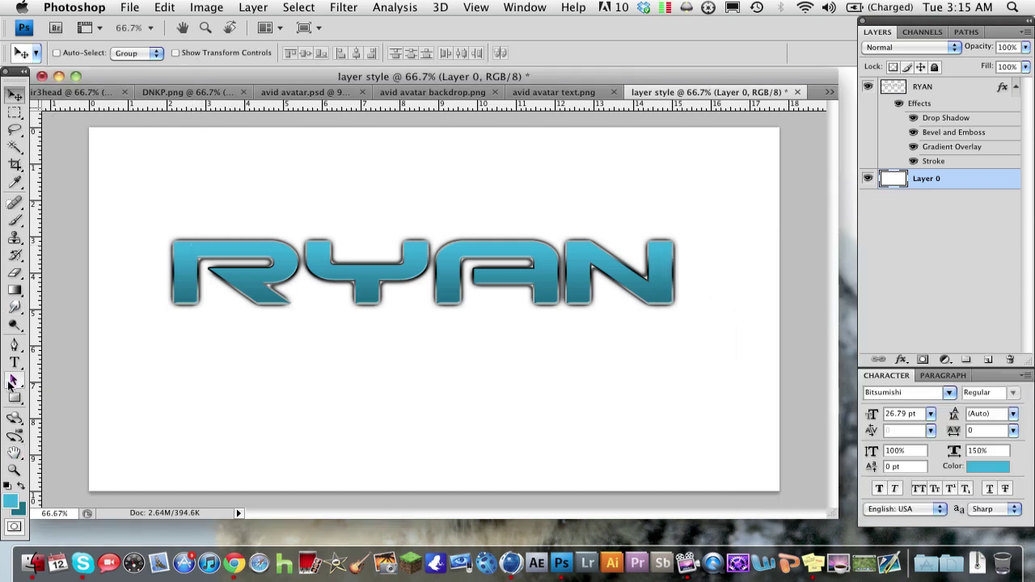
# Pick the radial Gradient tool and test two gradient fills on Layer 0, undoing both.
pyautogui.click(15, 290)
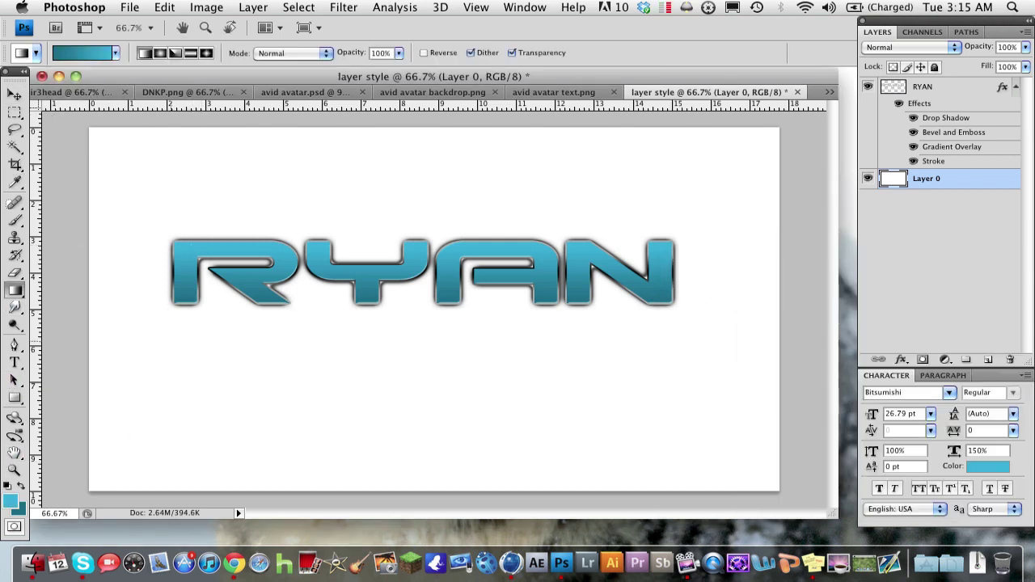
pyautogui.click(158, 53)
pyautogui.moveTo(257, 360); pyautogui.dragTo(755, 160)
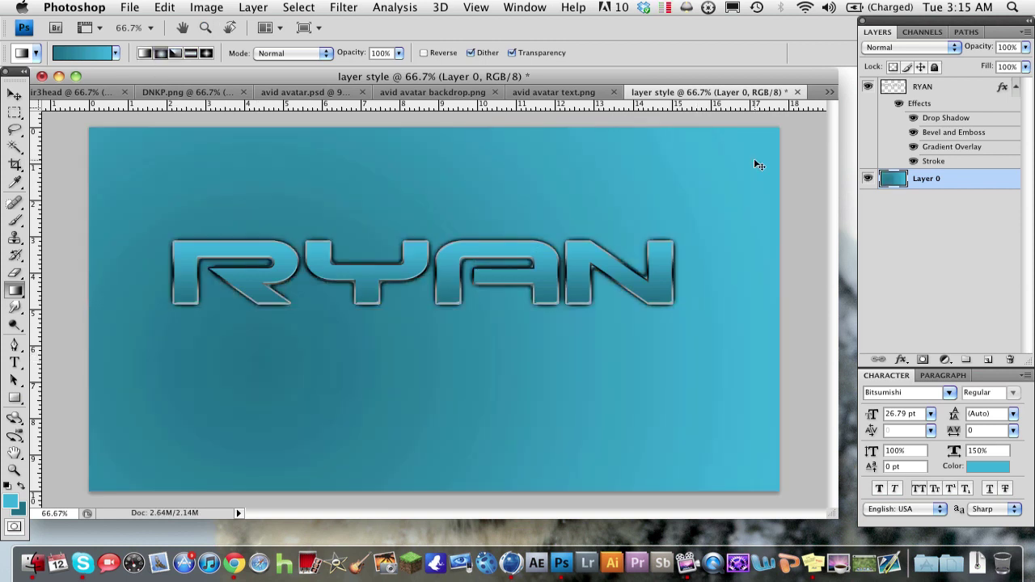
pyautogui.press('super+z')
pyautogui.moveTo(398, 366); pyautogui.dragTo(774, 130)
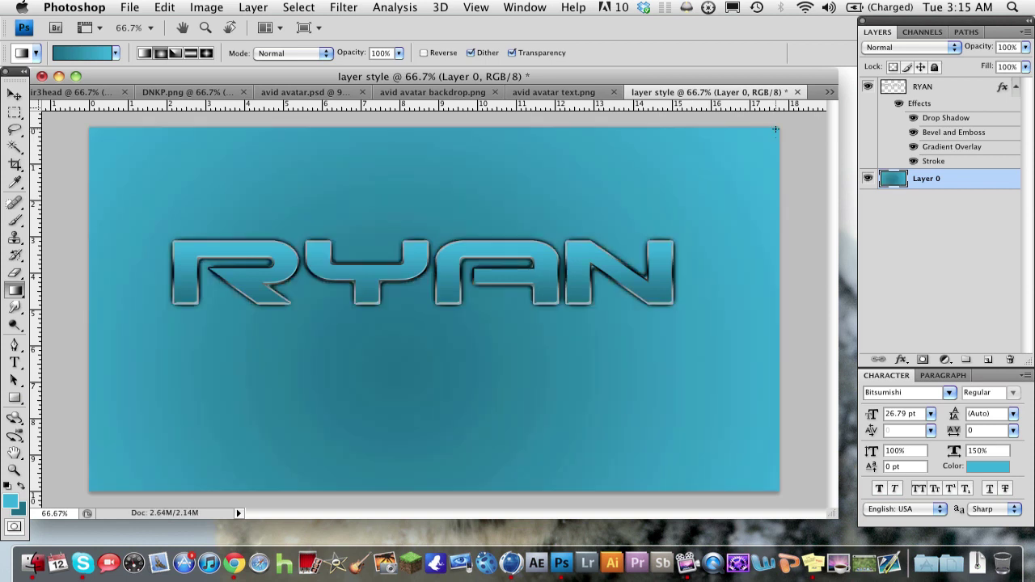
pyautogui.press('super+z')
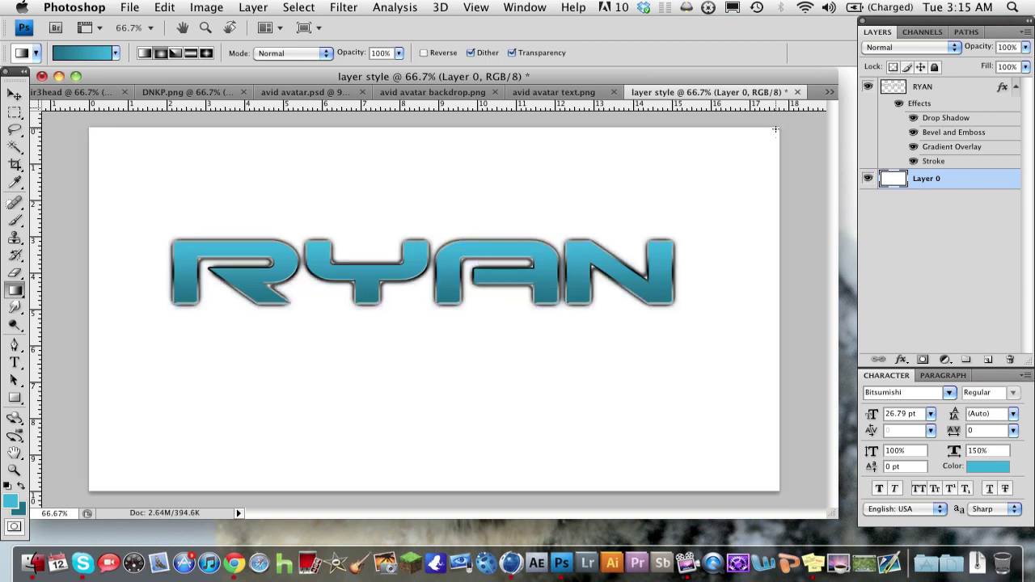